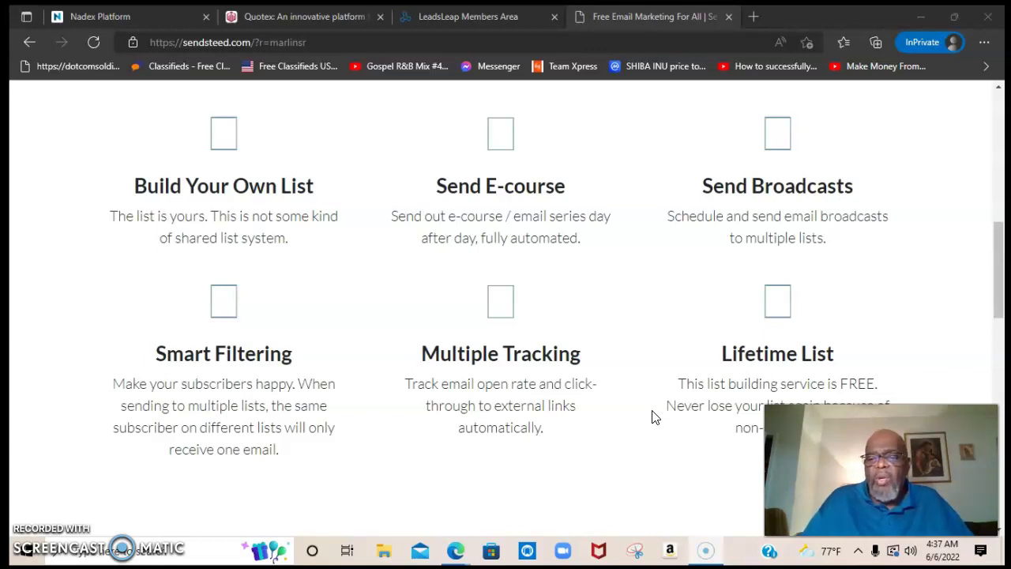
Step: Read SendSteed's Why Free? section and LeadsLeap login banner, then return to the page top
{"action": "scroll", "coordinate": [652, 417], "scroll_direction": "down", "scroll_amount": 3}
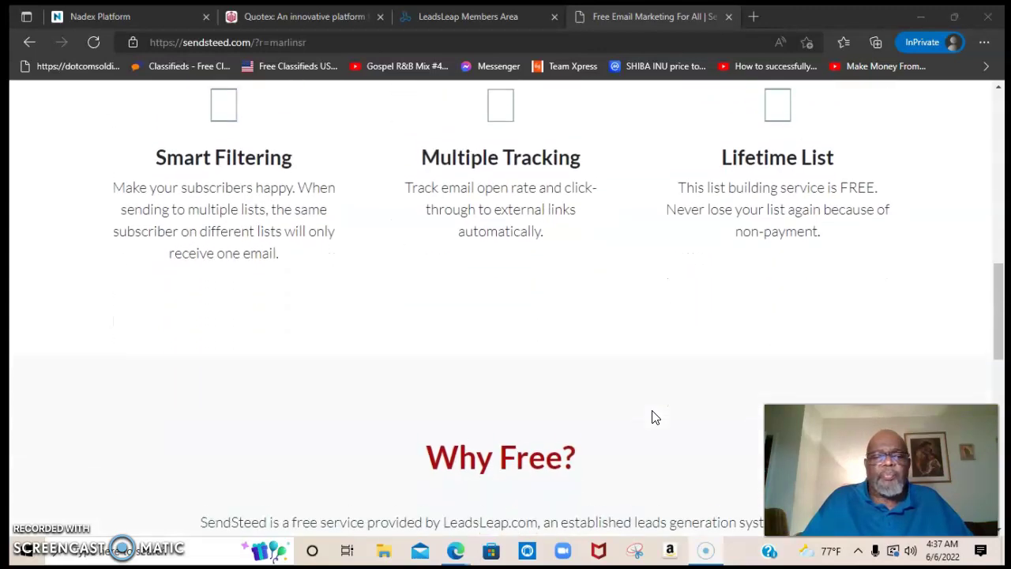
{"action": "scroll", "coordinate": [653, 417], "scroll_direction": "down", "scroll_amount": 2}
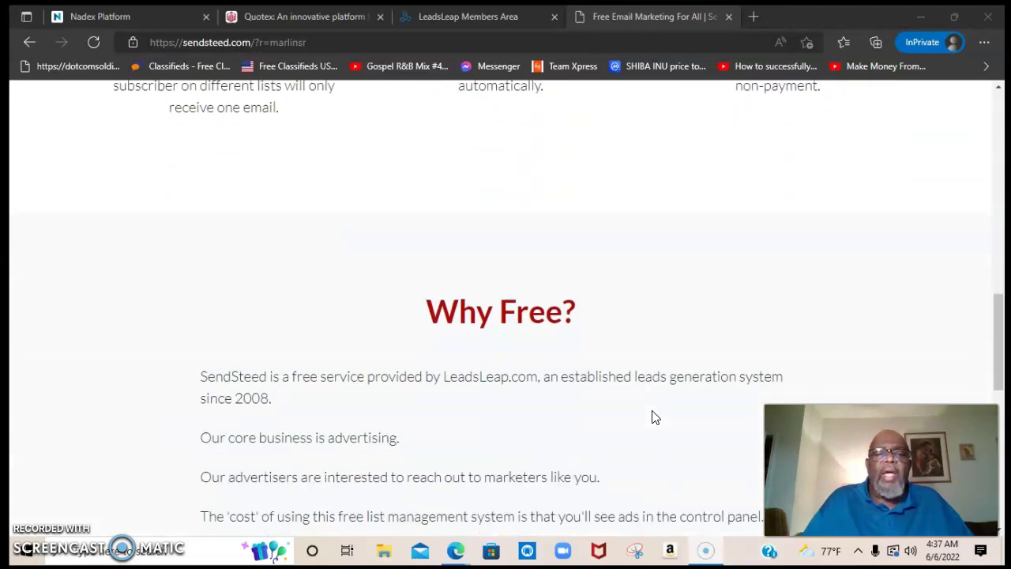
{"action": "scroll", "coordinate": [653, 417], "scroll_direction": "up", "scroll_amount": 3}
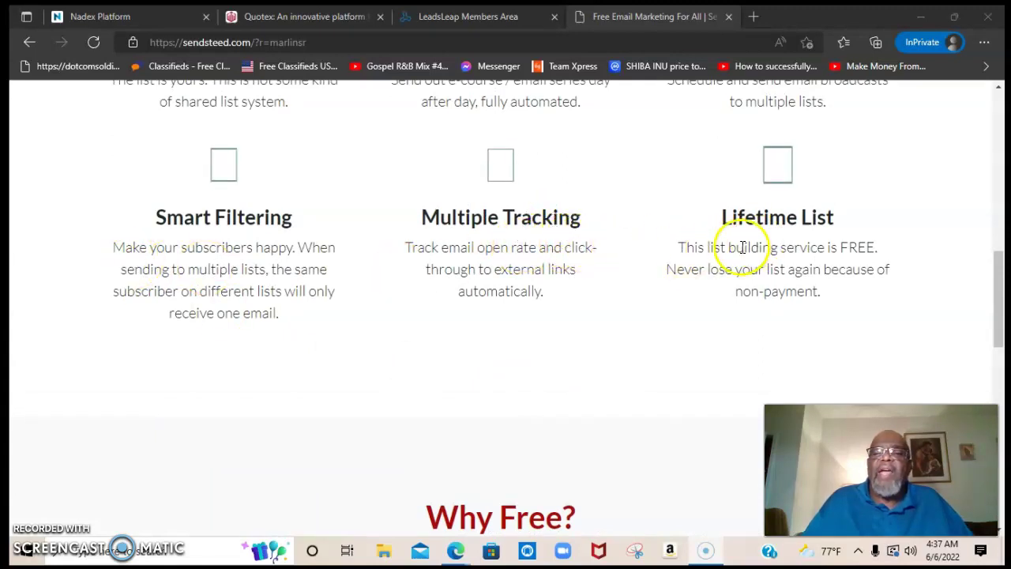
{"action": "scroll", "coordinate": [763, 269], "scroll_direction": "down", "scroll_amount": 1}
{"action": "scroll", "coordinate": [763, 269], "scroll_direction": "down", "scroll_amount": 1}
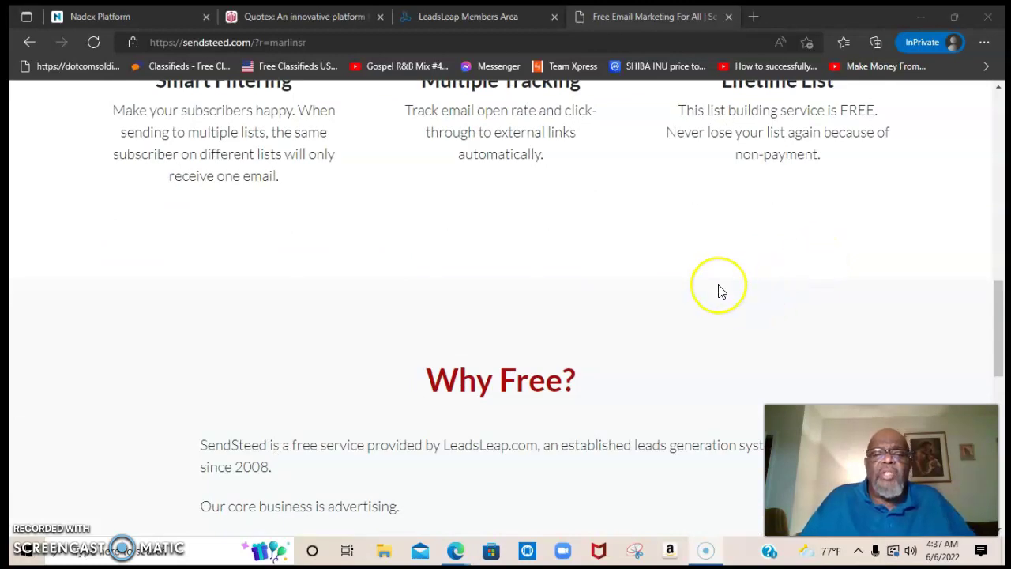
{"action": "scroll", "coordinate": [717, 289], "scroll_direction": "down", "scroll_amount": 1}
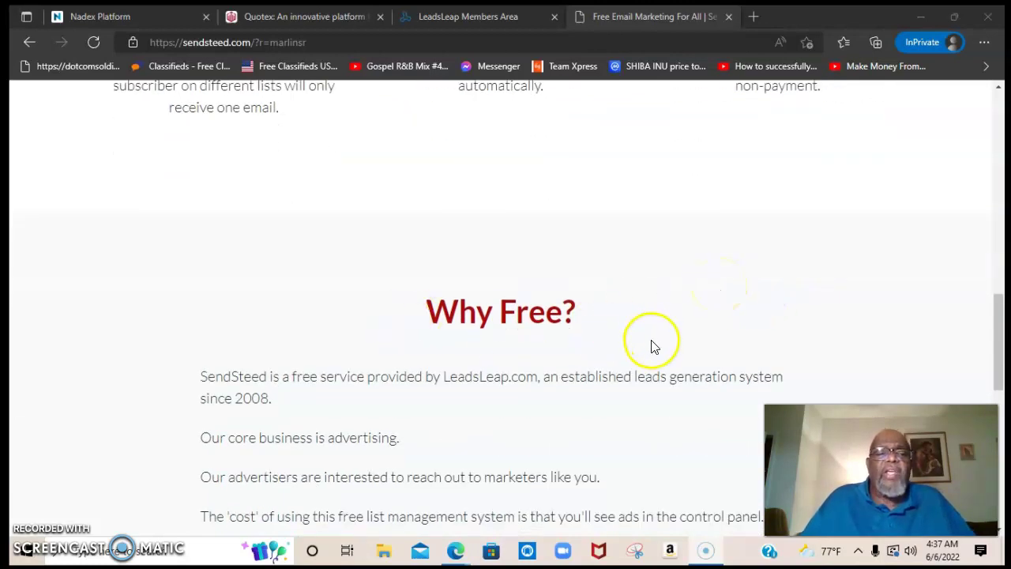
{"action": "scroll", "coordinate": [651, 342], "scroll_direction": "down", "scroll_amount": 1}
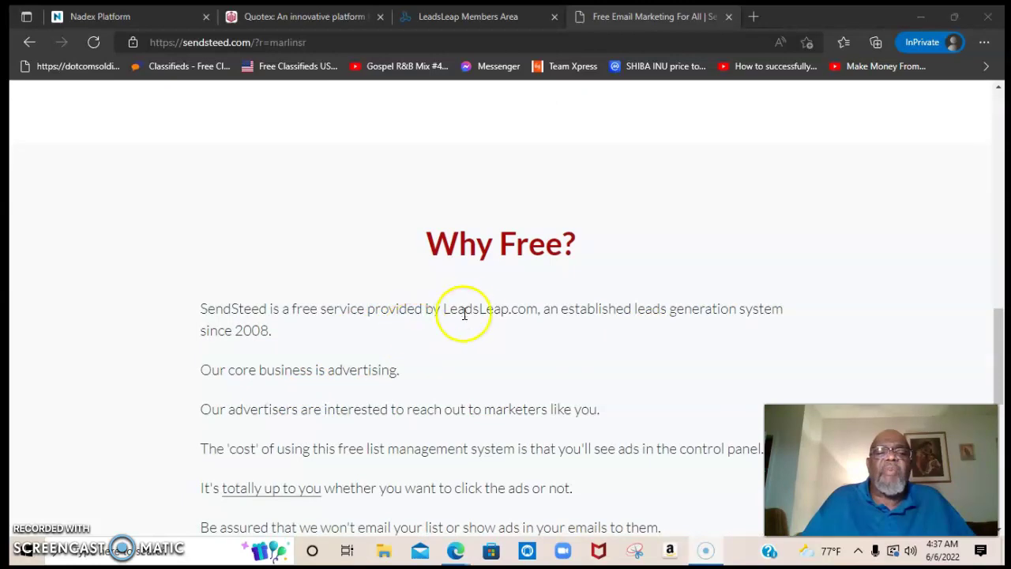
{"action": "scroll", "coordinate": [617, 304], "scroll_direction": "down", "scroll_amount": 1}
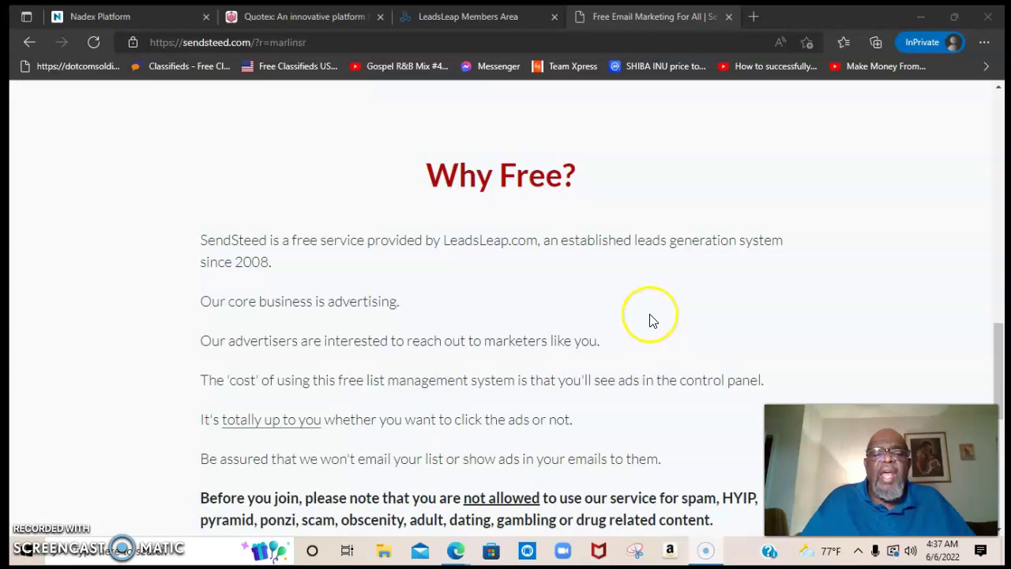
{"action": "scroll", "coordinate": [650, 324], "scroll_direction": "down", "scroll_amount": 5}
{"action": "scroll", "coordinate": [650, 316], "scroll_direction": "down", "scroll_amount": 2}
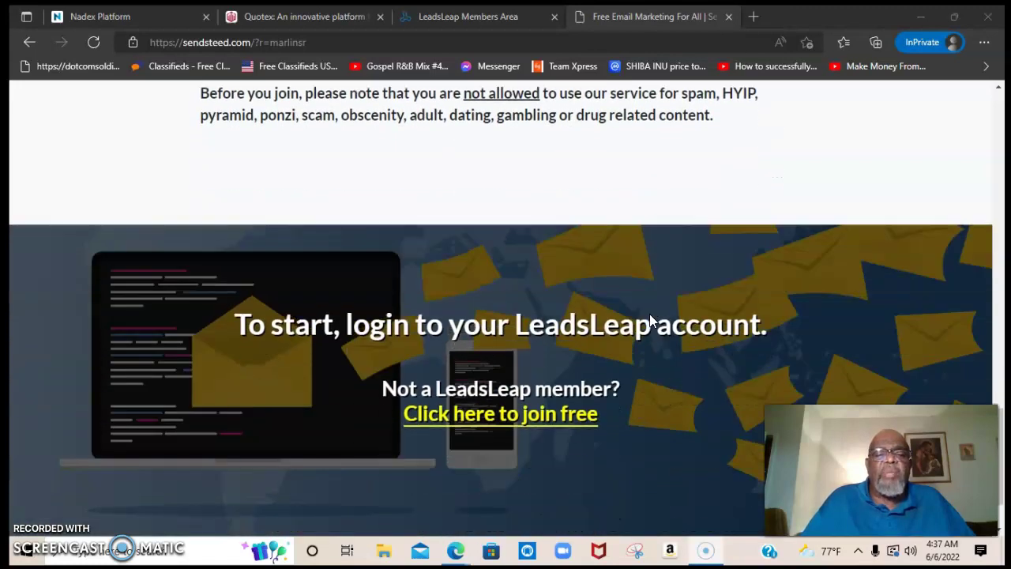
{"action": "scroll", "coordinate": [650, 315], "scroll_direction": "up", "scroll_amount": 1}
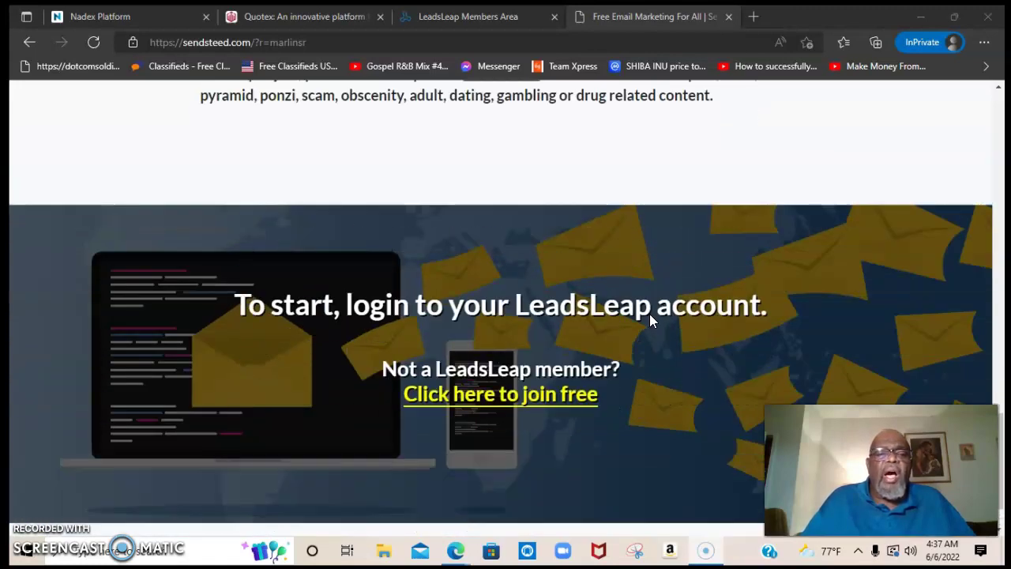
{"action": "scroll", "coordinate": [650, 316], "scroll_direction": "down", "scroll_amount": 1}
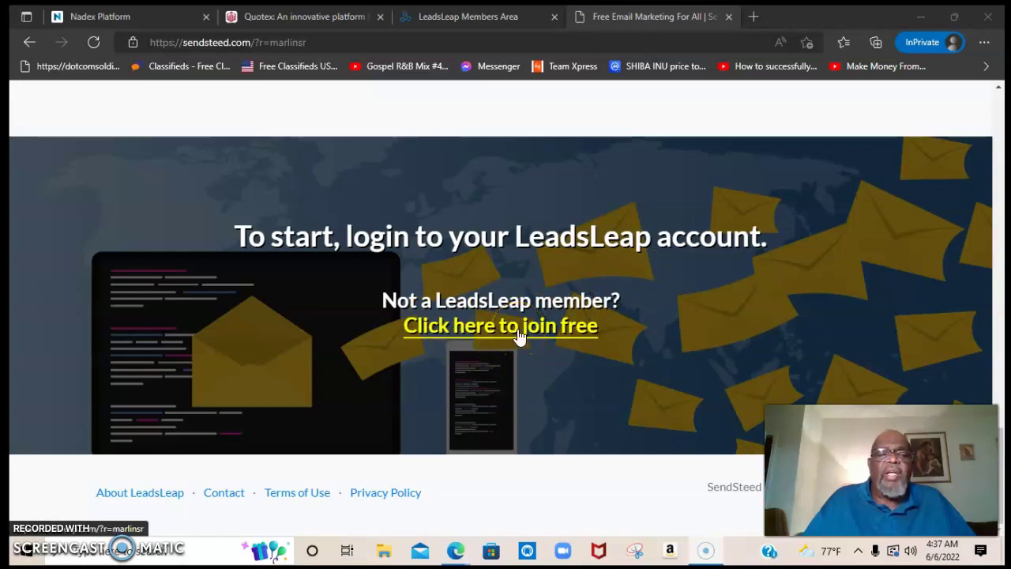
{"action": "scroll", "coordinate": [564, 333], "scroll_direction": "up", "scroll_amount": 5}
{"action": "scroll", "coordinate": [564, 334], "scroll_direction": "up", "scroll_amount": 15}
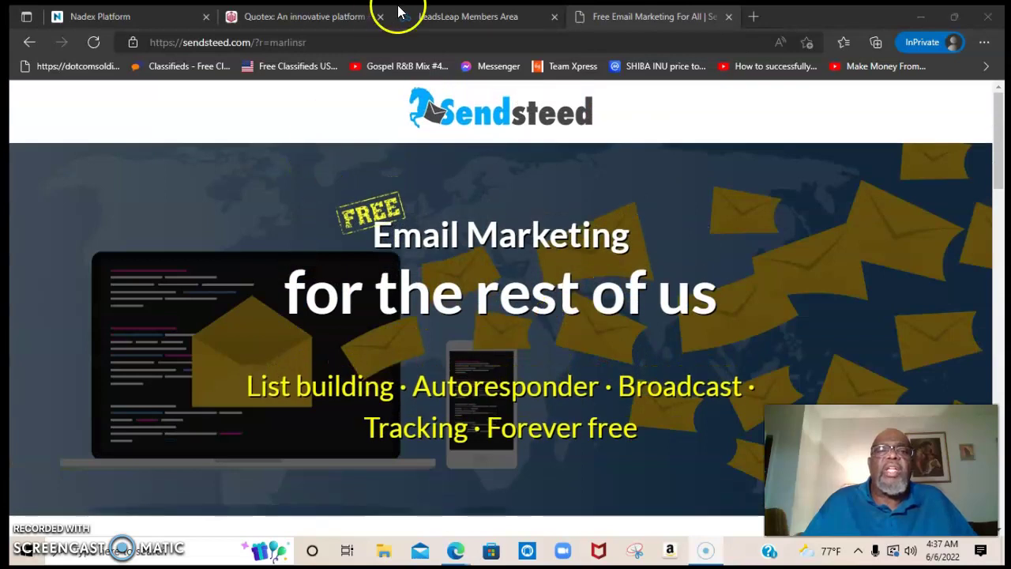
{"action": "left_click", "coordinate": [469, 18]}
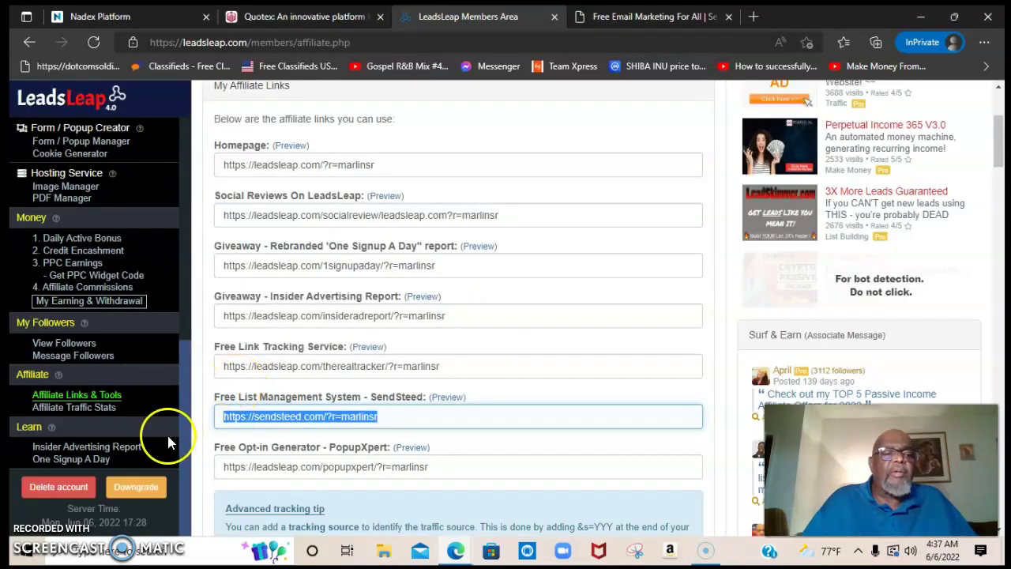
Step: From the Pro badge, view the Free vs Pro comparison of advertising limits, like credit ads 3 versus 10
{"action": "scroll", "coordinate": [185, 402], "scroll_direction": "up", "scroll_amount": 1}
{"action": "scroll", "coordinate": [182, 371], "scroll_direction": "up", "scroll_amount": 6}
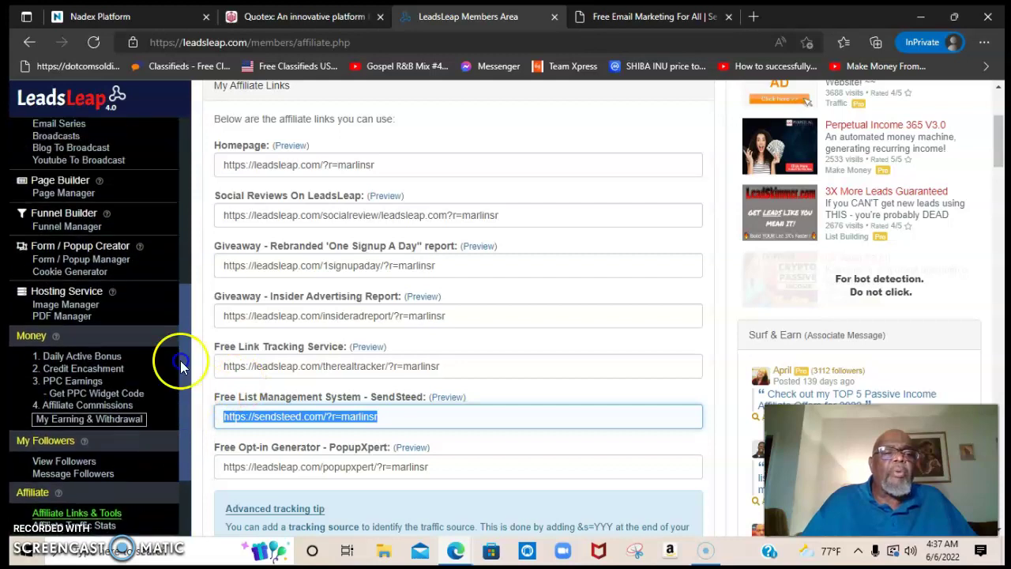
{"action": "left_click_drag", "start_coordinate": [31, 181], "coordinate": [177, 176]}
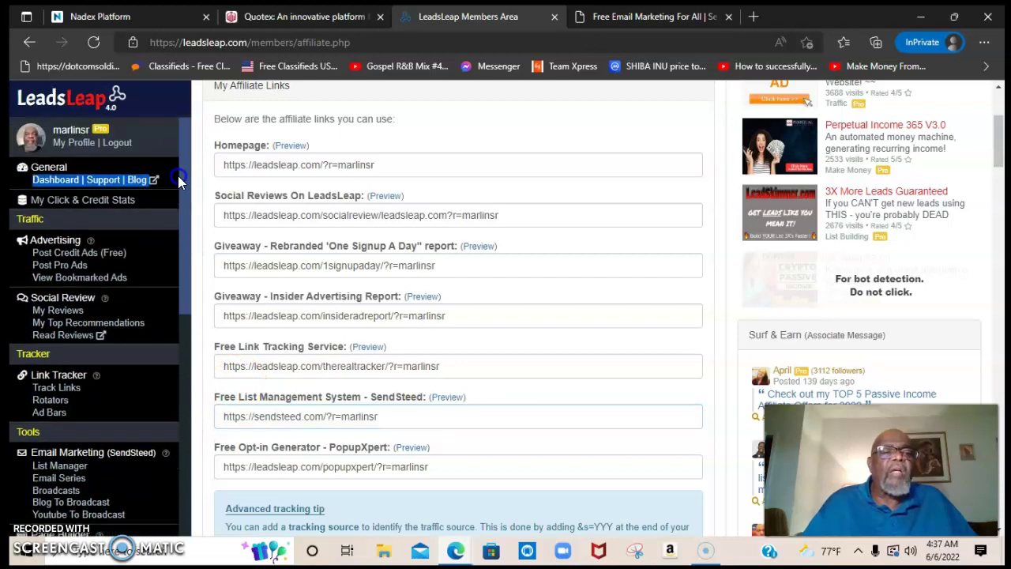
{"action": "left_click", "coordinate": [101, 131]}
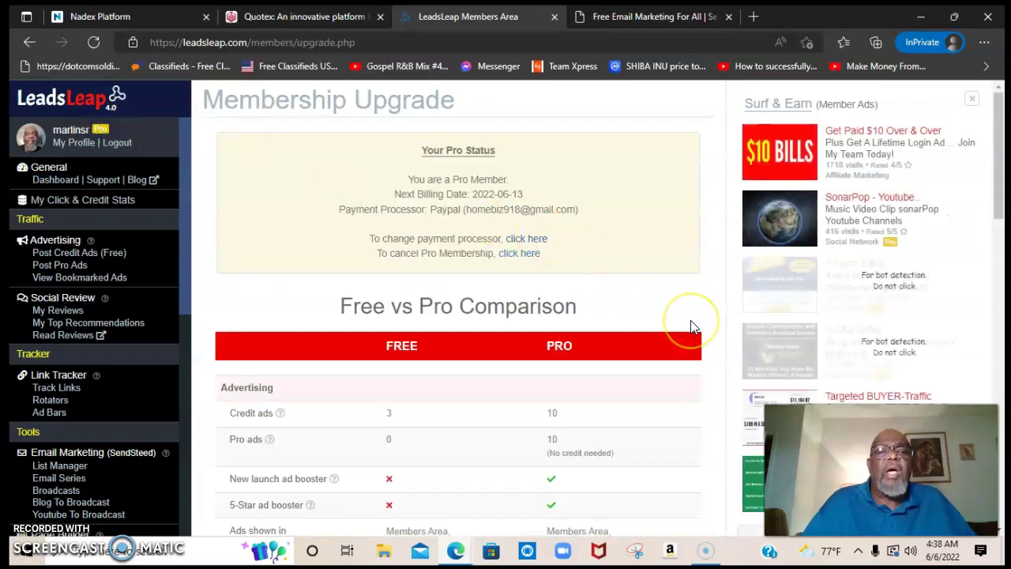
{"action": "scroll", "coordinate": [692, 326], "scroll_direction": "down", "scroll_amount": 1}
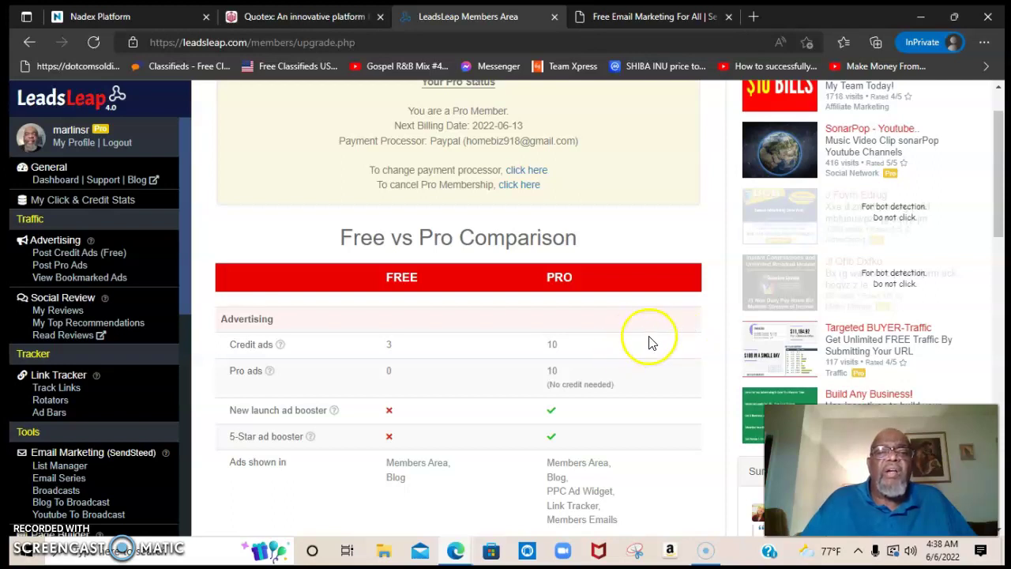
{"action": "scroll", "coordinate": [649, 341], "scroll_direction": "down", "scroll_amount": 2}
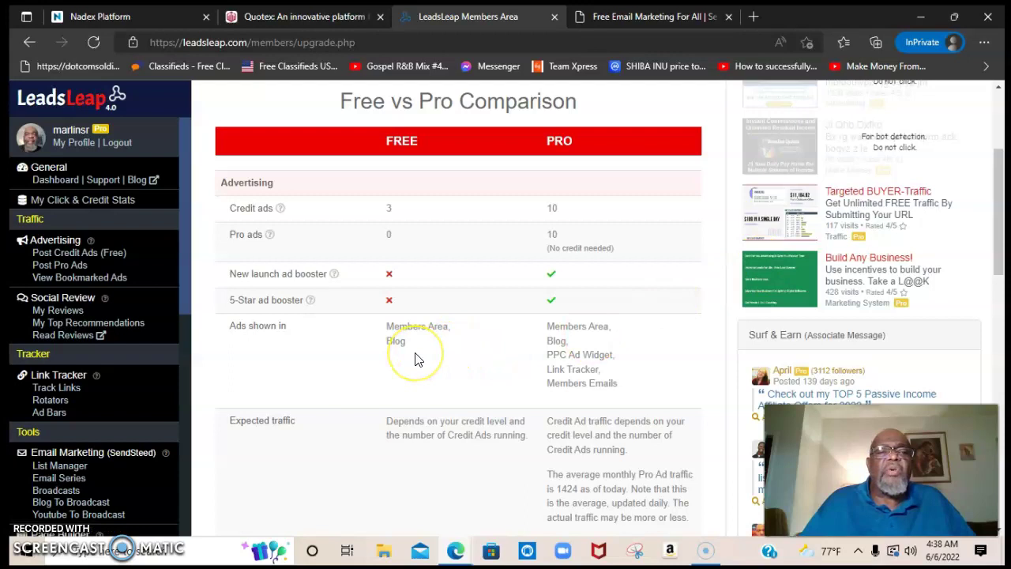
{"action": "scroll", "coordinate": [418, 359], "scroll_direction": "down", "scroll_amount": 5}
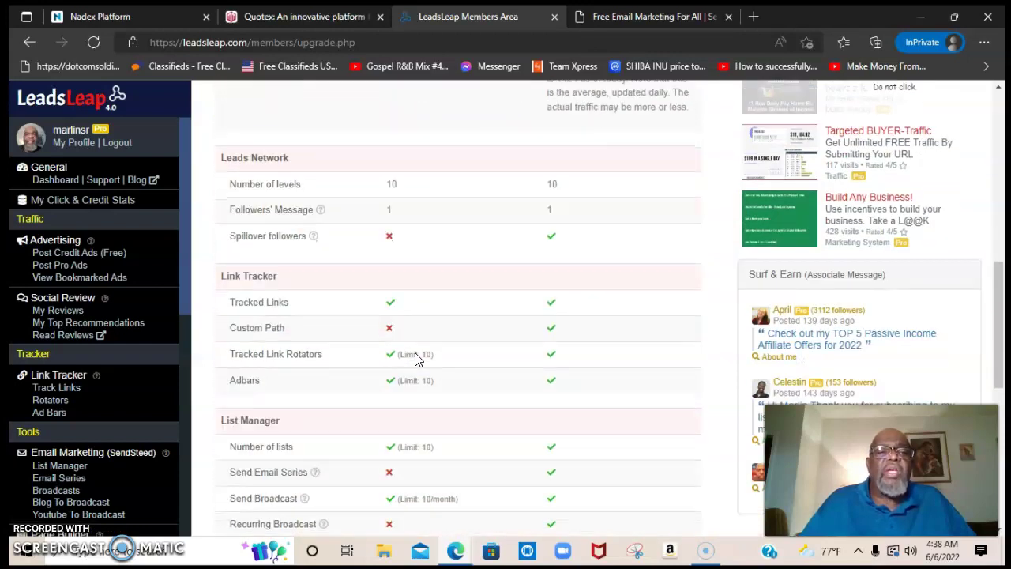
{"action": "scroll", "coordinate": [416, 354], "scroll_direction": "down", "scroll_amount": 2}
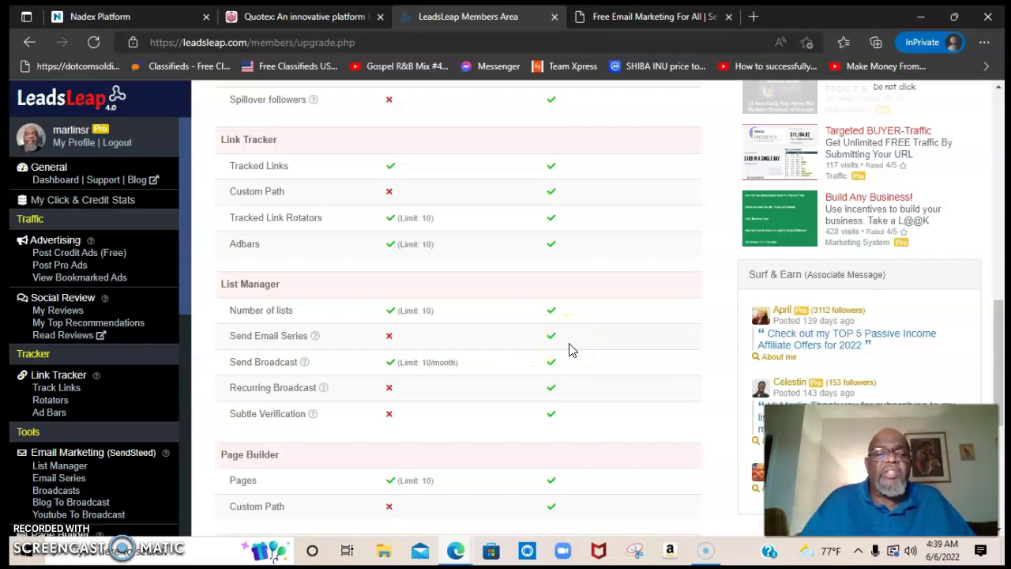
{"action": "scroll", "coordinate": [572, 350], "scroll_direction": "down", "scroll_amount": 1}
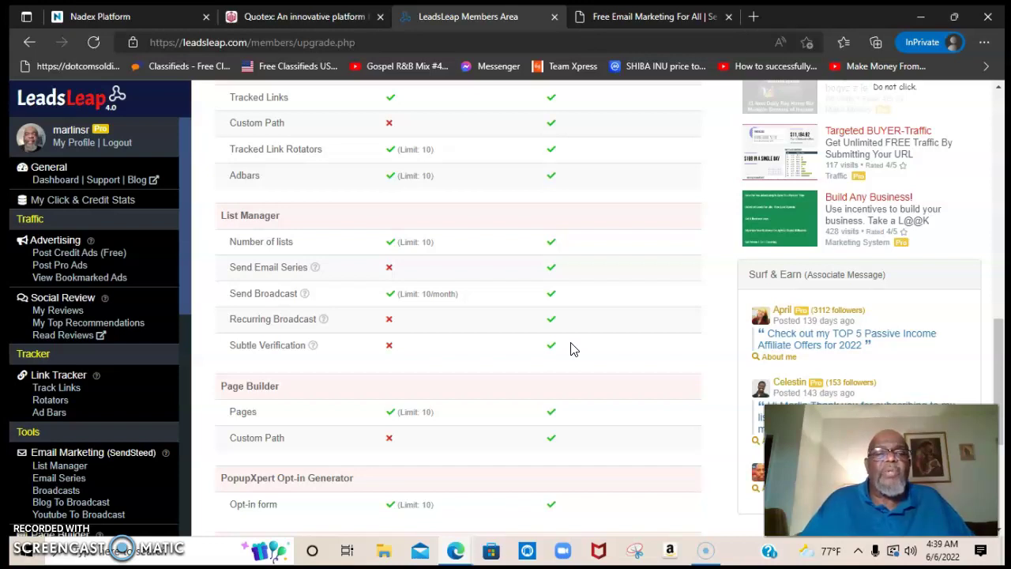
{"action": "scroll", "coordinate": [573, 350], "scroll_direction": "down", "scroll_amount": 1}
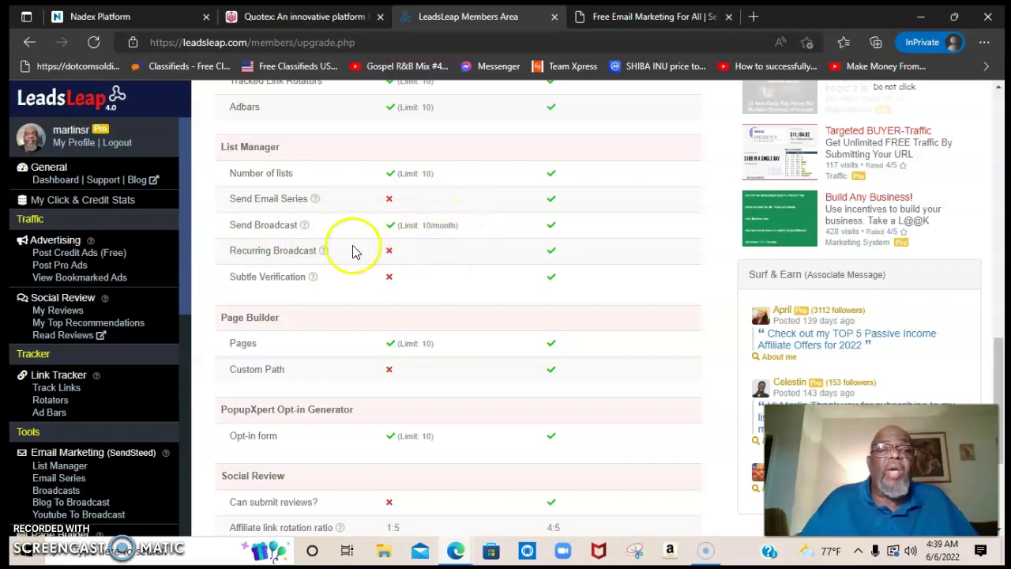
Step: Review the comparison rows for Leads Network levels and Link Tracker limits (10 rotators, 10 adbars)
{"action": "mouse_move", "coordinate": [323, 249]}
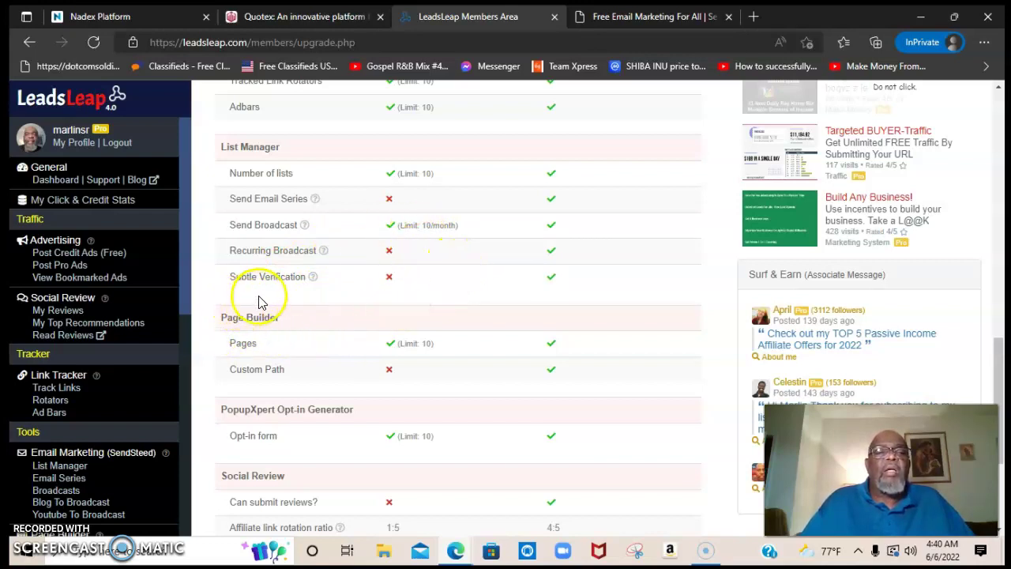
{"action": "scroll", "coordinate": [259, 301], "scroll_direction": "down", "scroll_amount": 1}
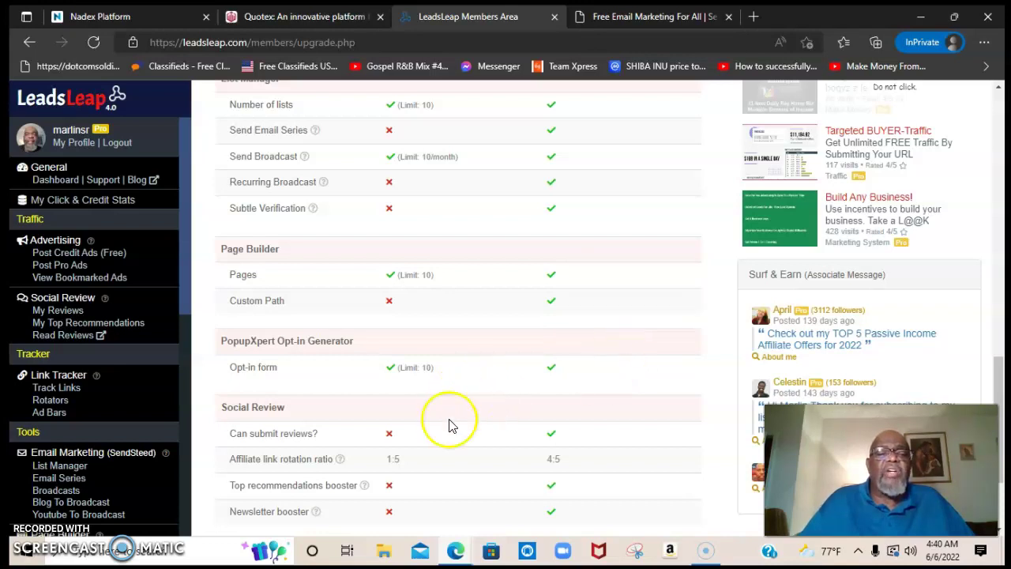
{"action": "scroll", "coordinate": [451, 416], "scroll_direction": "down", "scroll_amount": 2}
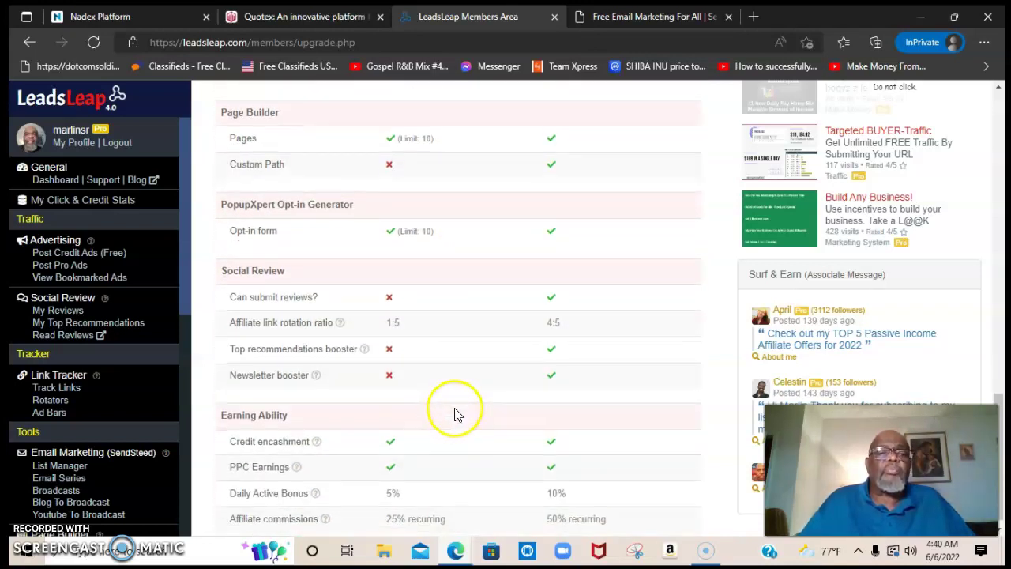
{"action": "scroll", "coordinate": [456, 415], "scroll_direction": "down", "scroll_amount": 1}
{"action": "scroll", "coordinate": [455, 413], "scroll_direction": "up", "scroll_amount": 10}
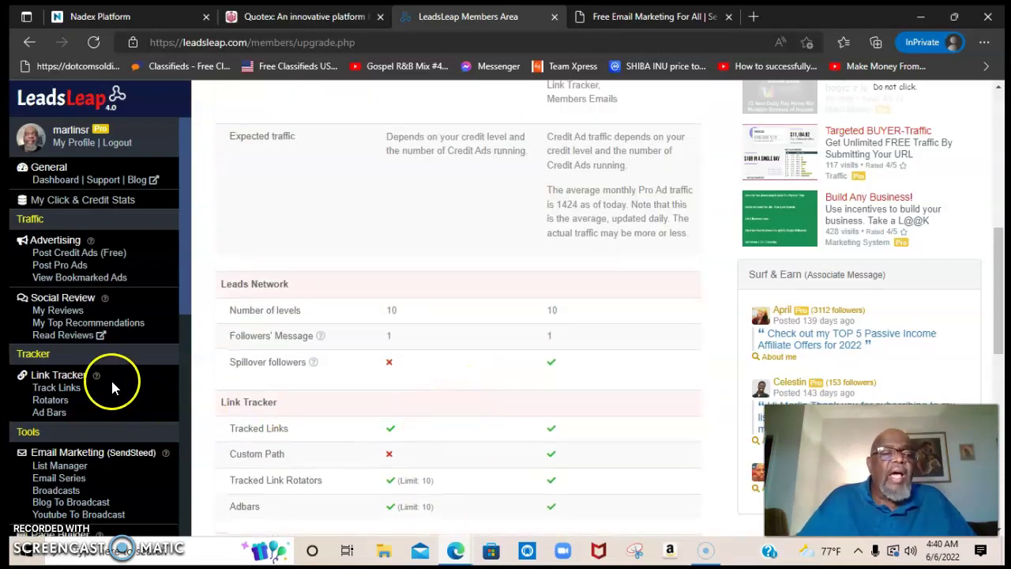
{"action": "scroll", "coordinate": [114, 357], "scroll_direction": "down", "scroll_amount": 3}
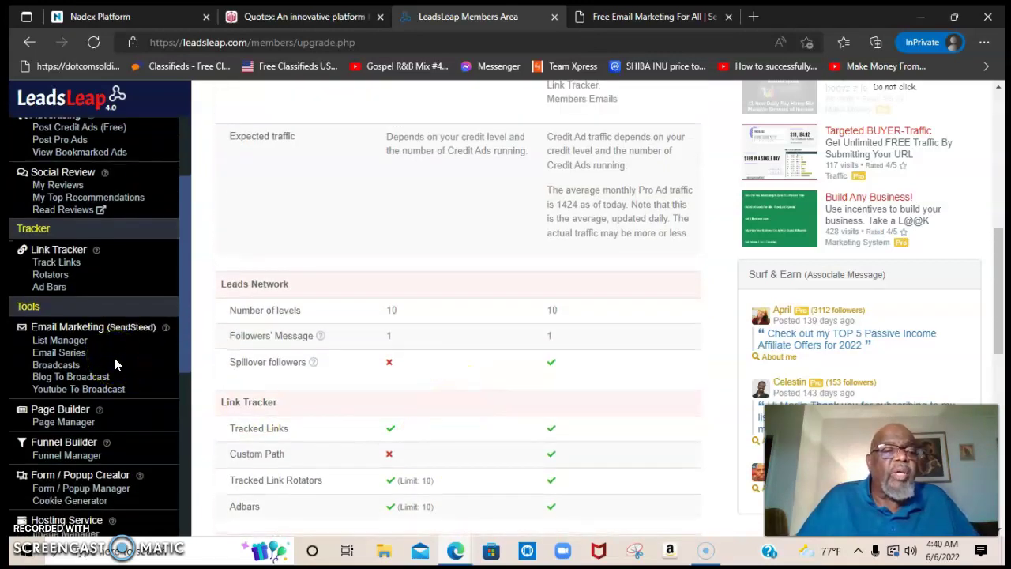
{"action": "scroll", "coordinate": [114, 357], "scroll_direction": "down", "scroll_amount": 6}
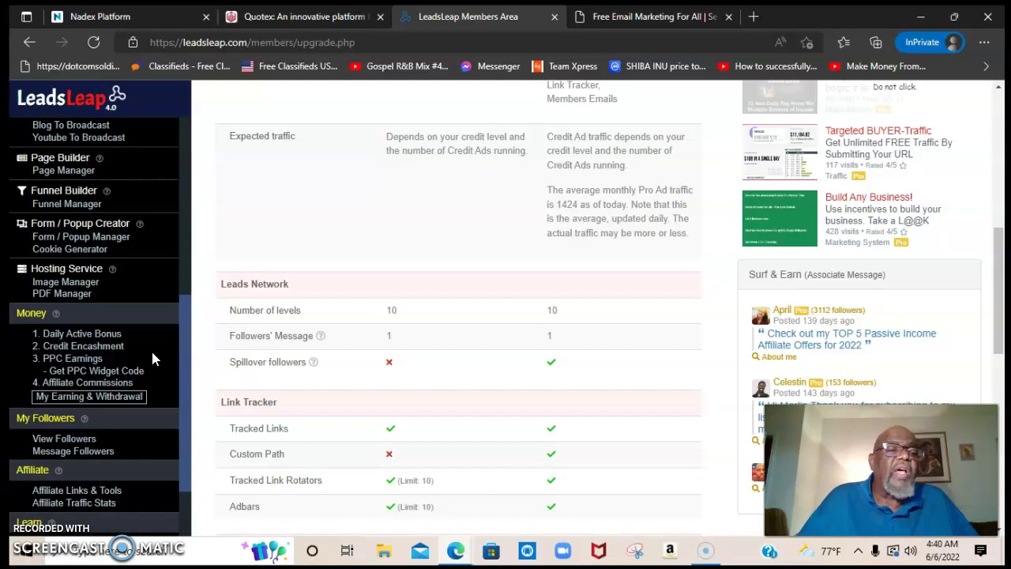
{"action": "scroll", "coordinate": [153, 358], "scroll_direction": "down", "scroll_amount": 2}
{"action": "scroll", "coordinate": [153, 358], "scroll_direction": "up", "scroll_amount": 4}
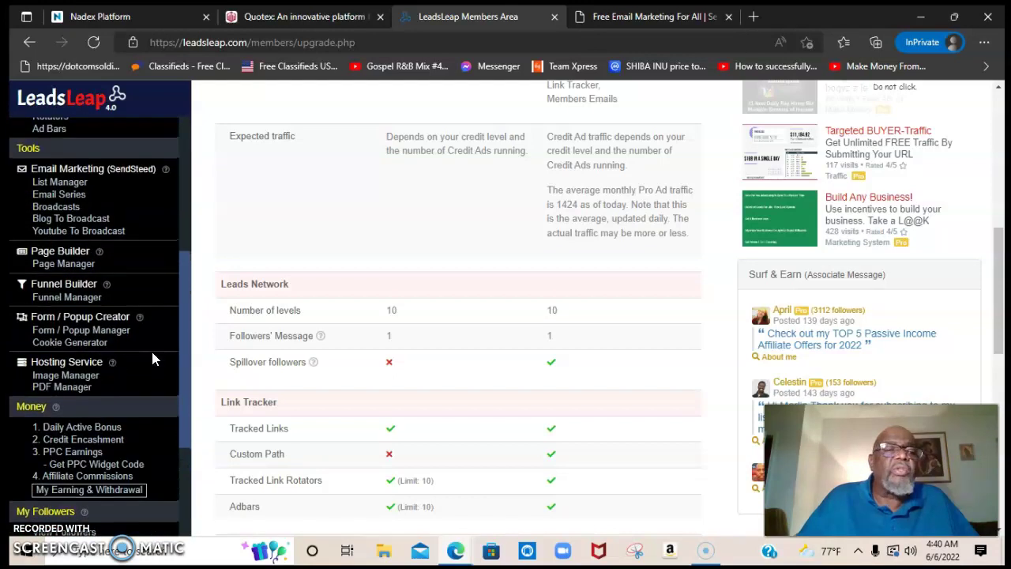
{"action": "scroll", "coordinate": [107, 364], "scroll_direction": "up", "scroll_amount": 3}
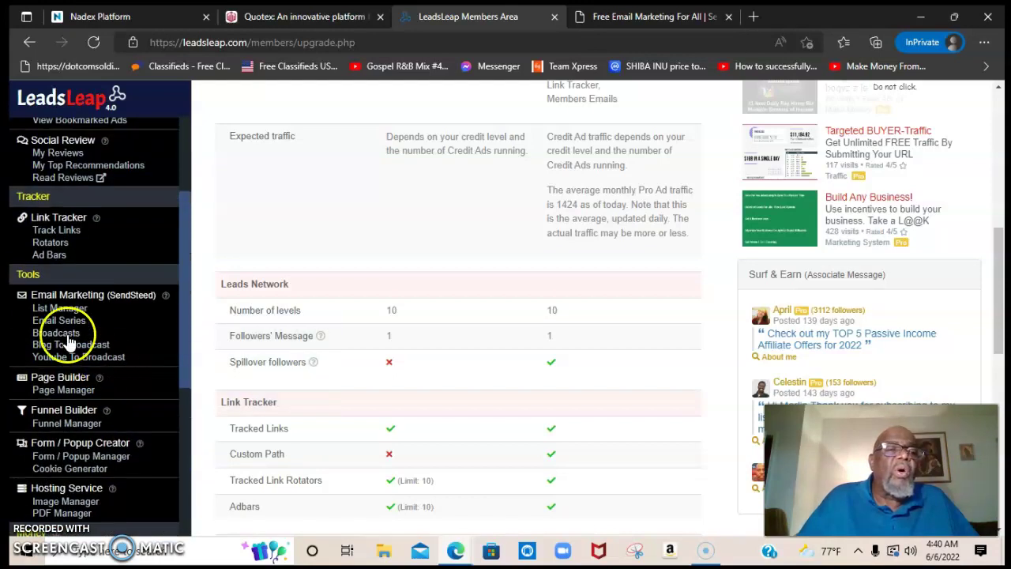
Step: Add a new List Manager list named 'pro member', which becomes List ID 22952
{"action": "left_click", "coordinate": [68, 310]}
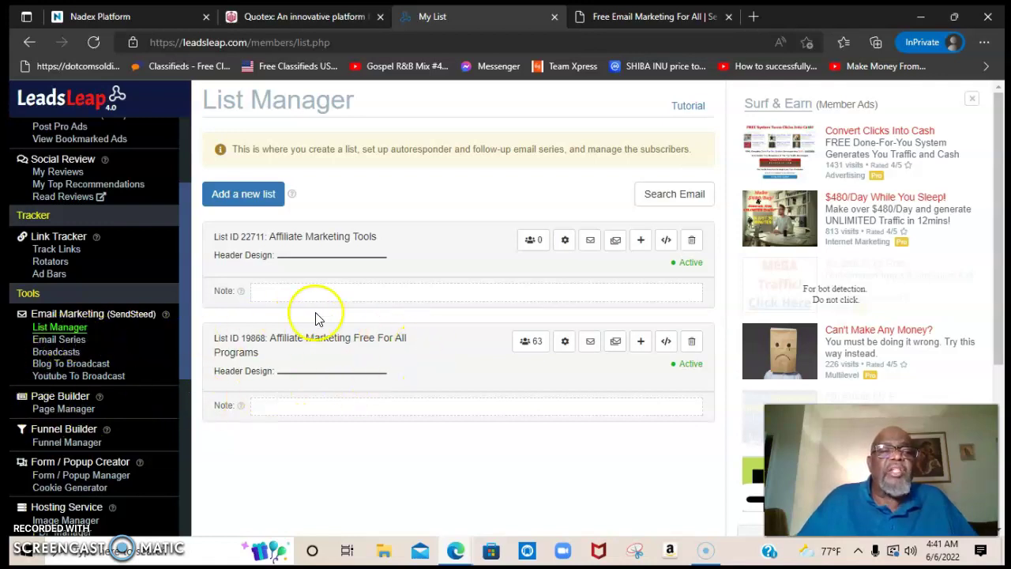
{"action": "left_click", "coordinate": [247, 194]}
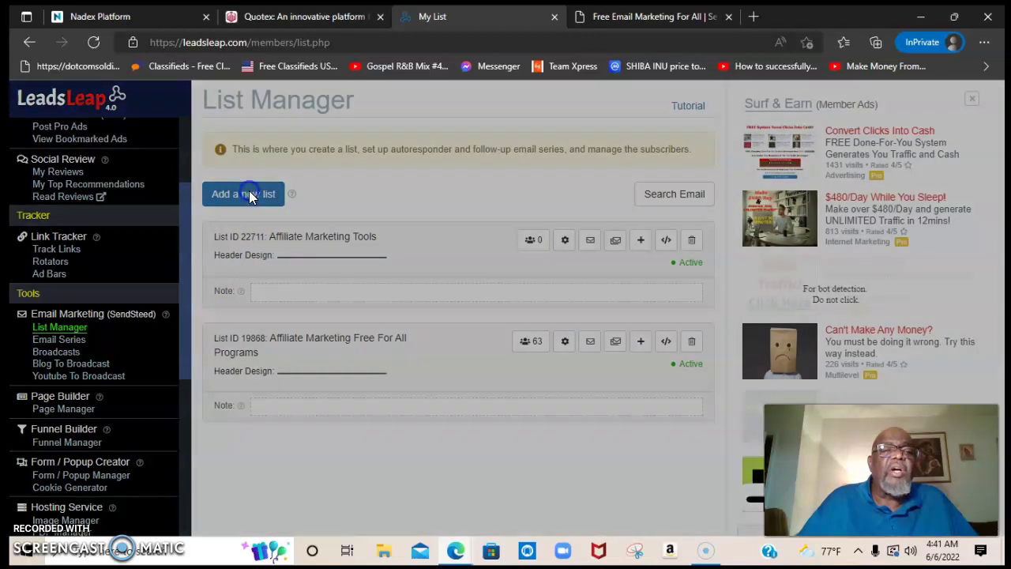
{"action": "left_click", "coordinate": [361, 185]}
{"action": "left_click", "coordinate": [361, 185]}
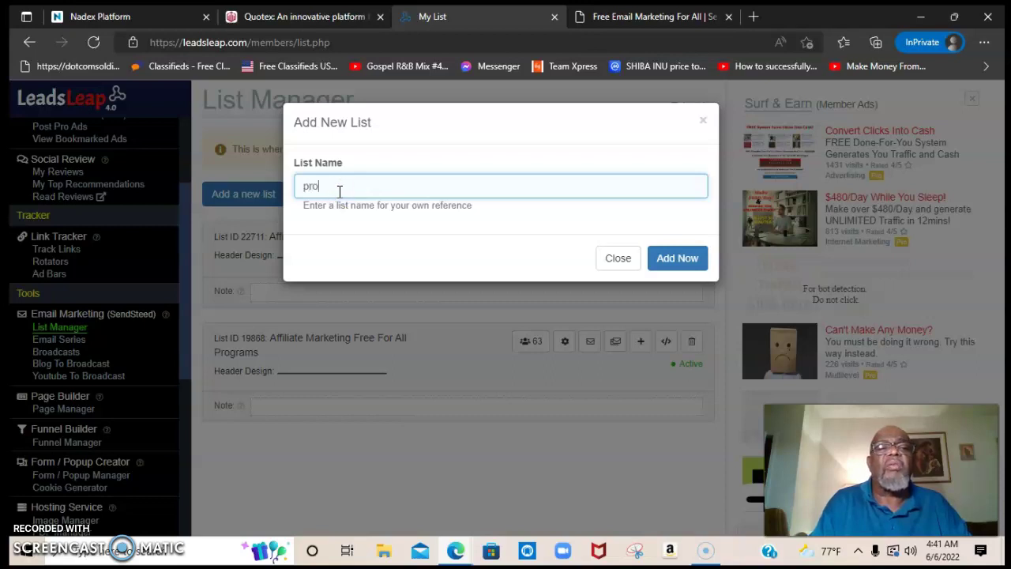
{"action": "type", "text": "pro memb"}
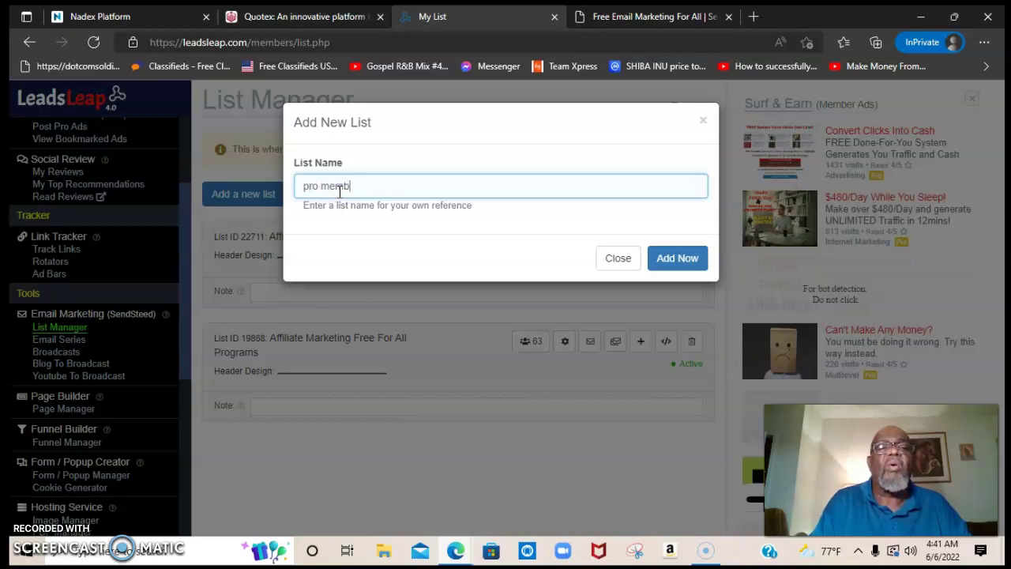
{"action": "type", "text": "er"}
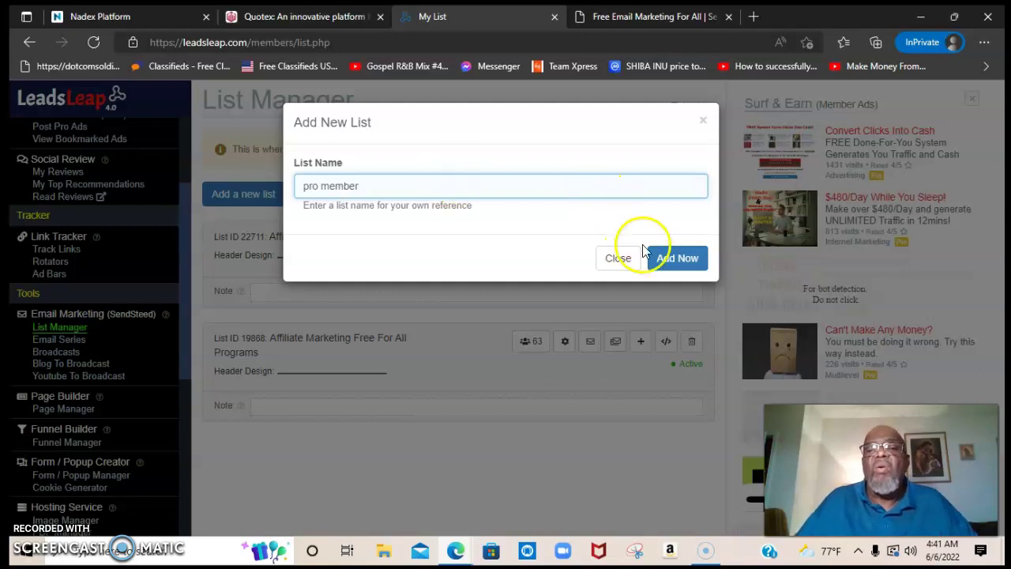
{"action": "left_click", "coordinate": [676, 258]}
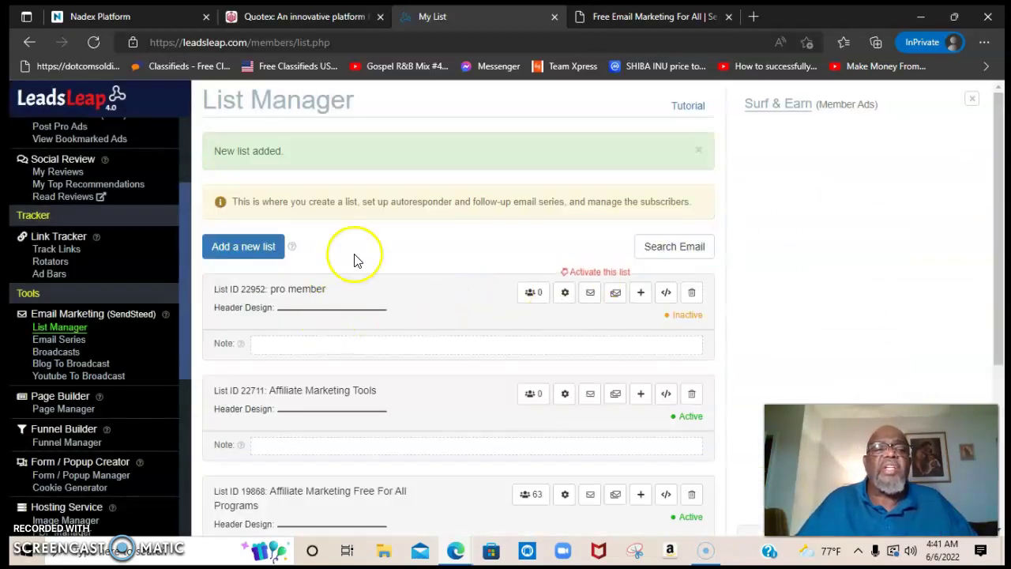
Step: Expand the pro member list's empty Welcome Email and default Verification Email settings
{"action": "scroll", "coordinate": [355, 262], "scroll_direction": "down", "scroll_amount": 1}
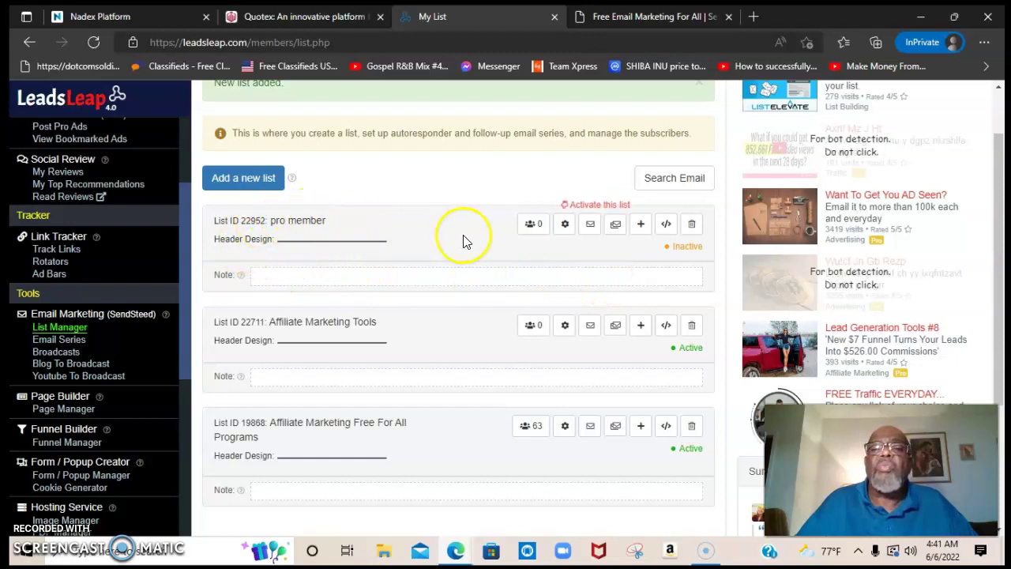
{"action": "left_click", "coordinate": [565, 226]}
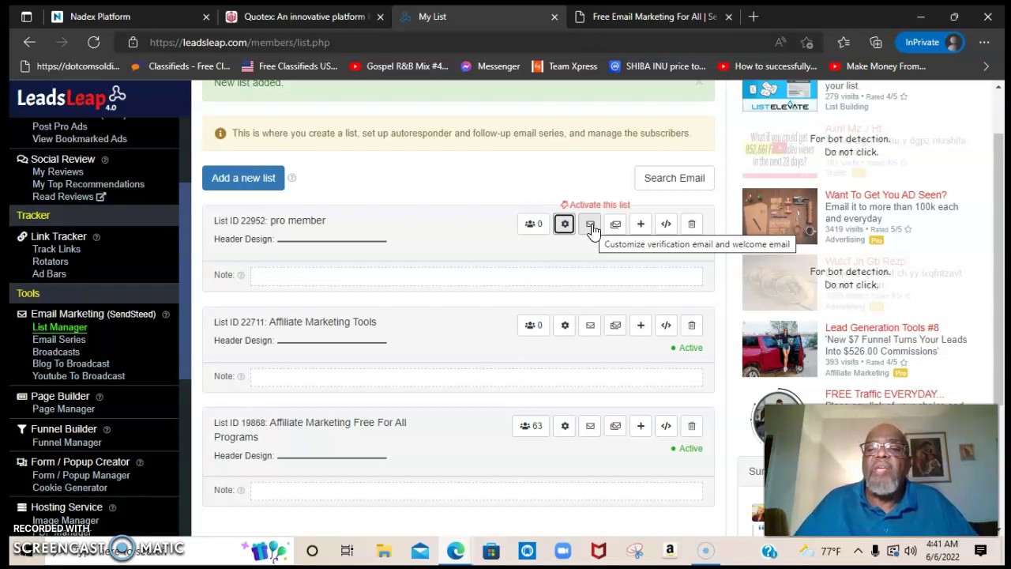
{"action": "left_click", "coordinate": [592, 227]}
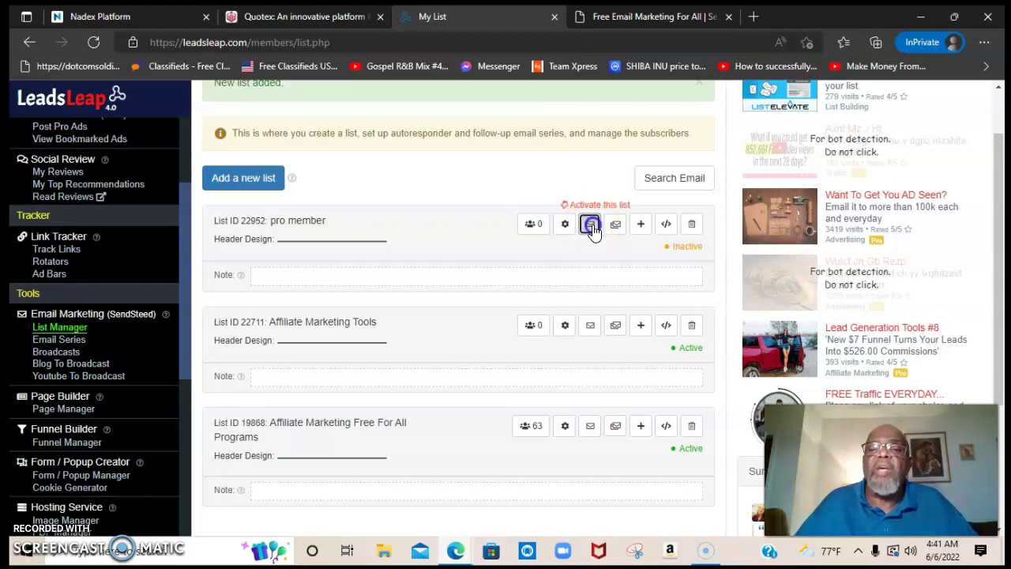
{"action": "scroll", "coordinate": [592, 228], "scroll_direction": "down", "scroll_amount": 2}
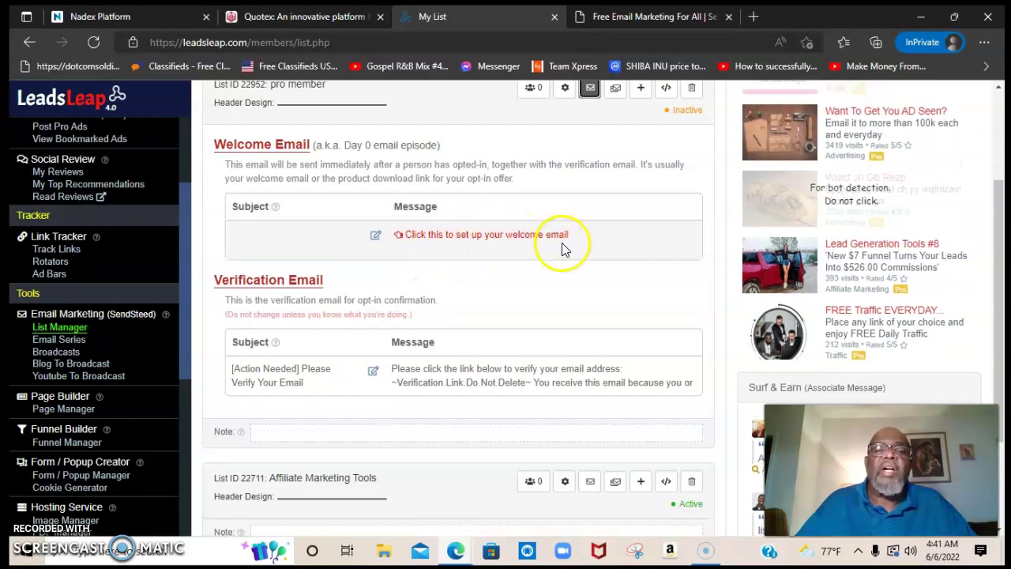
{"action": "scroll", "coordinate": [484, 257], "scroll_direction": "down", "scroll_amount": 1}
{"action": "scroll", "coordinate": [484, 257], "scroll_direction": "down", "scroll_amount": 1}
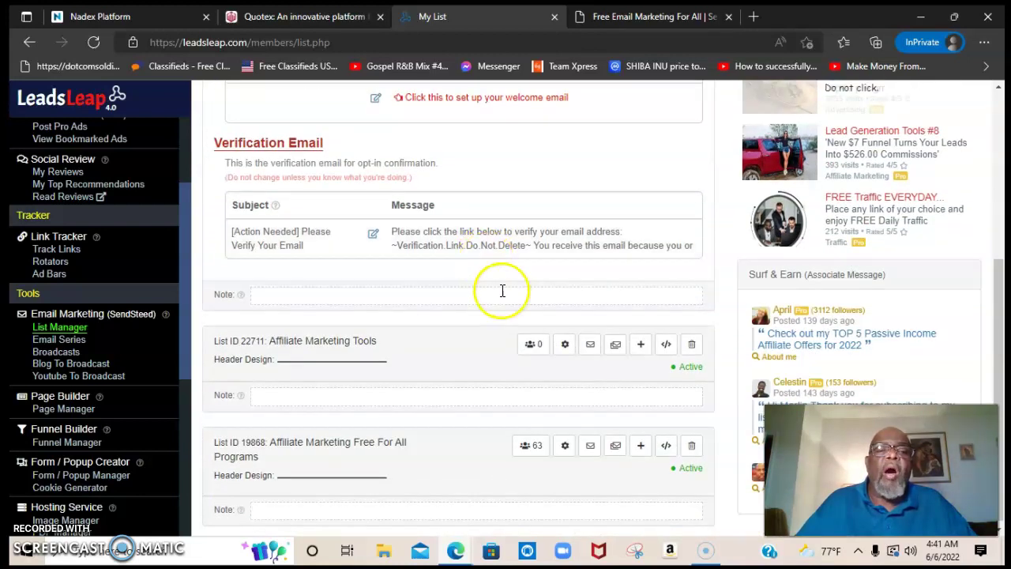
{"action": "scroll", "coordinate": [501, 289], "scroll_direction": "up", "scroll_amount": 3}
{"action": "scroll", "coordinate": [506, 291], "scroll_direction": "up", "scroll_amount": 2}
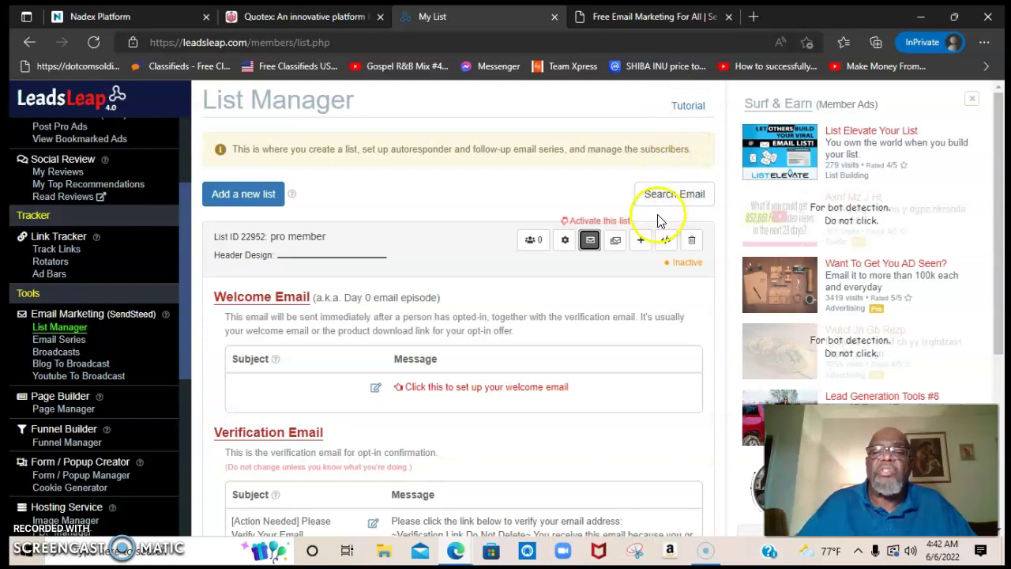
Step: Open the pro member list's Email Series panel, which shows no episodes and needs activation
{"action": "left_click", "coordinate": [618, 244]}
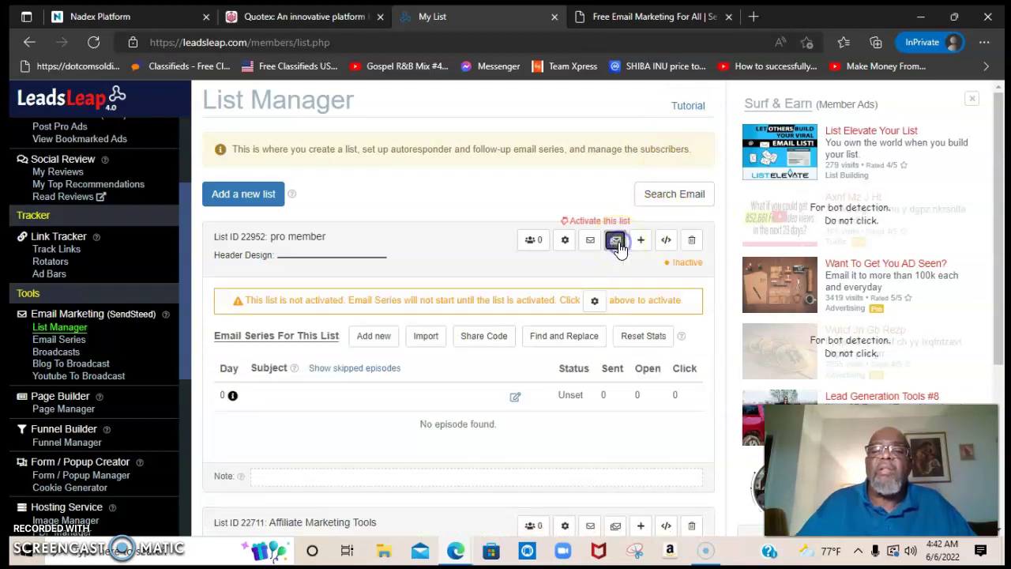
{"action": "scroll", "coordinate": [620, 248], "scroll_direction": "down", "scroll_amount": 1}
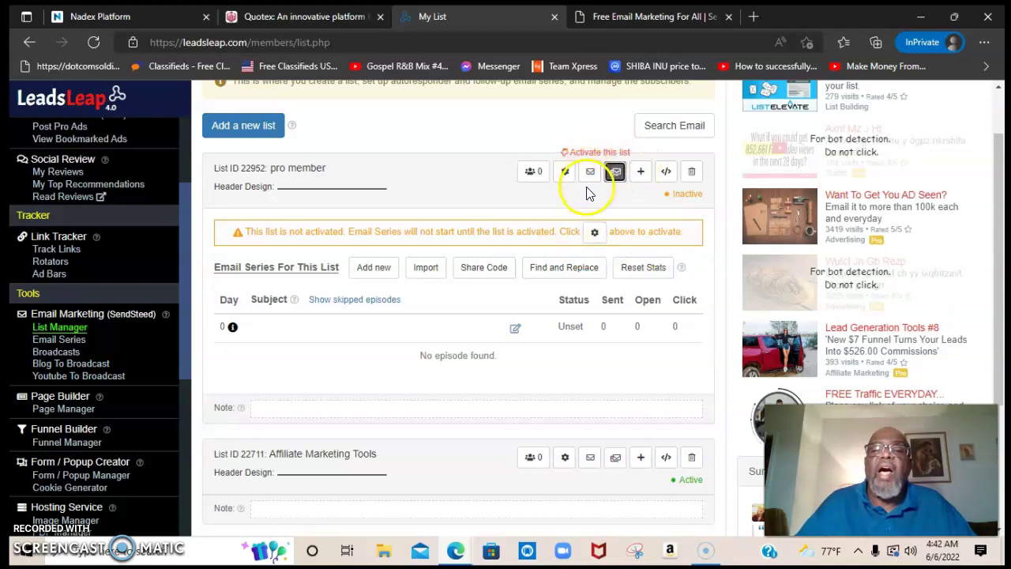
{"action": "scroll", "coordinate": [589, 194], "scroll_direction": "up", "scroll_amount": 1}
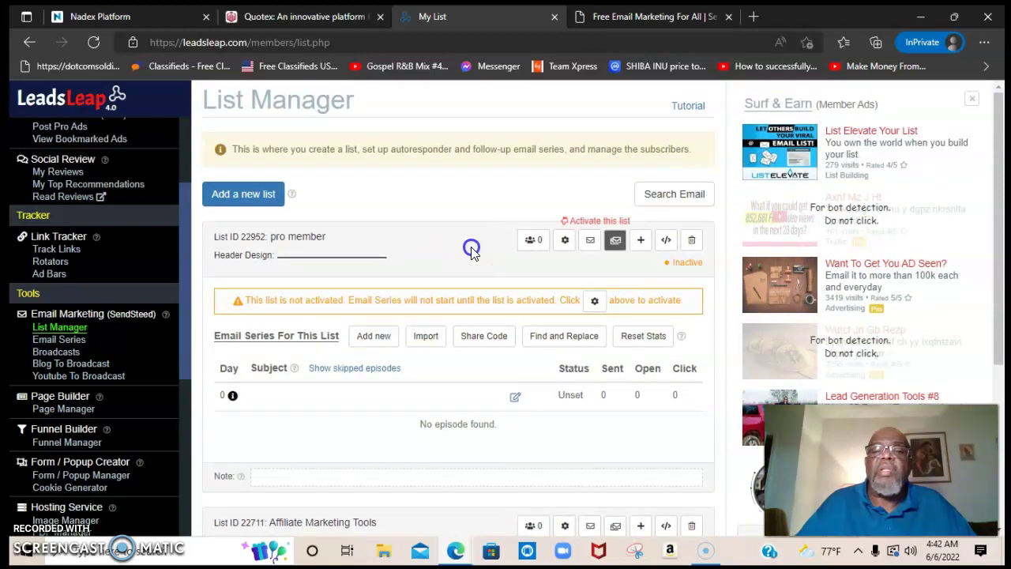
Step: Show the pro member list's List Customization fields: list name, brand and redirect
{"action": "left_click", "coordinate": [566, 241]}
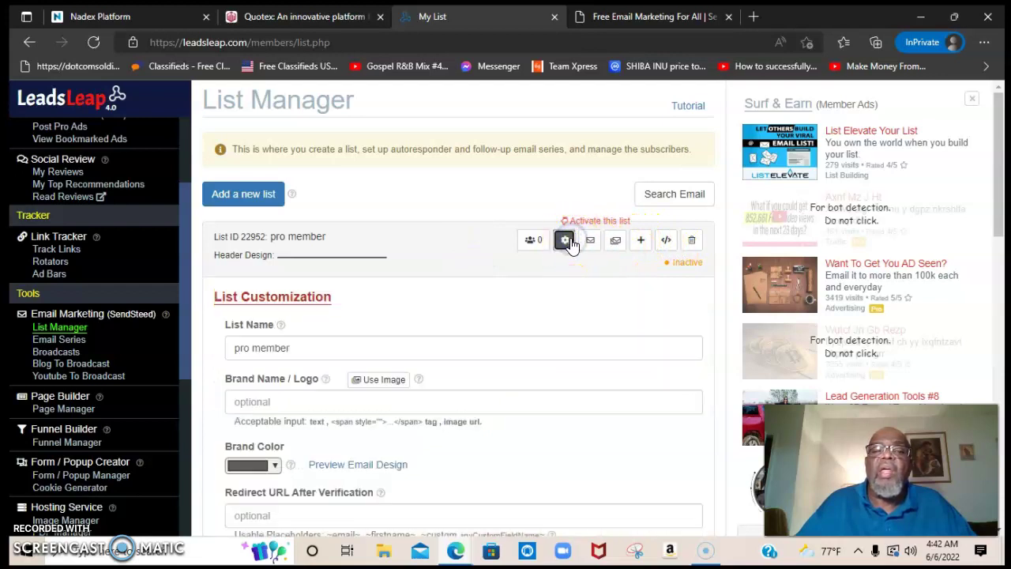
{"action": "scroll", "coordinate": [534, 261], "scroll_direction": "down", "scroll_amount": 2}
{"action": "scroll", "coordinate": [535, 255], "scroll_direction": "up", "scroll_amount": 2}
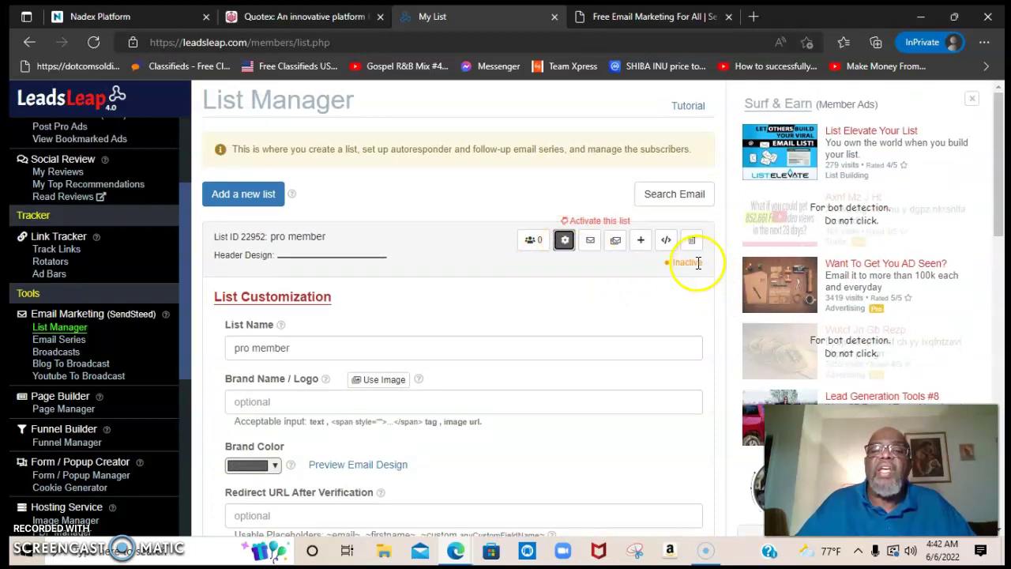
{"action": "scroll", "coordinate": [568, 251], "scroll_direction": "down", "scroll_amount": 2}
{"action": "scroll", "coordinate": [569, 251], "scroll_direction": "up", "scroll_amount": 2}
{"action": "left_click", "coordinate": [553, 241]}
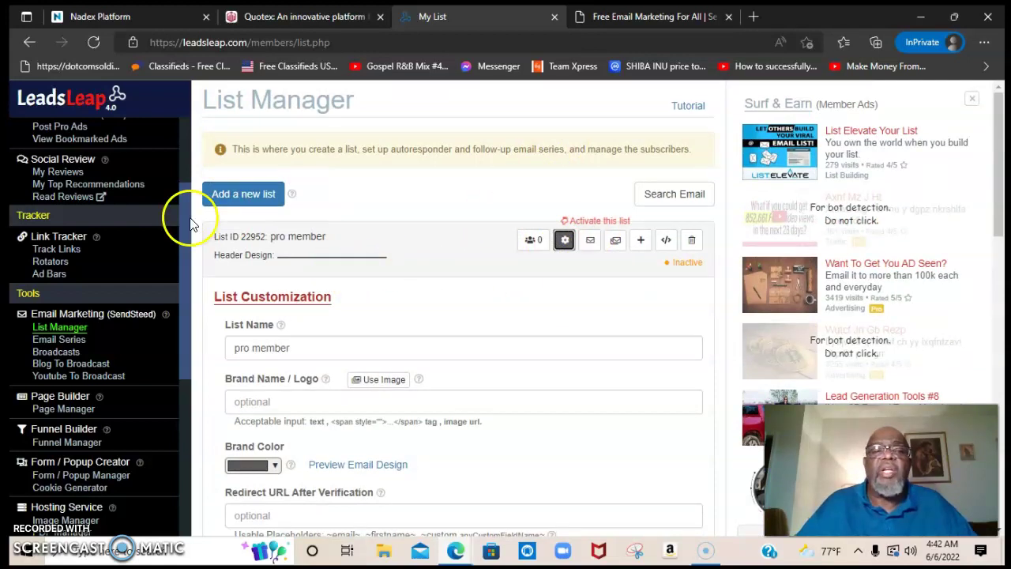
Step: Open the List Manager tutorial's 'How to set up a list?' FAQ answer
{"action": "left_click", "coordinate": [687, 106]}
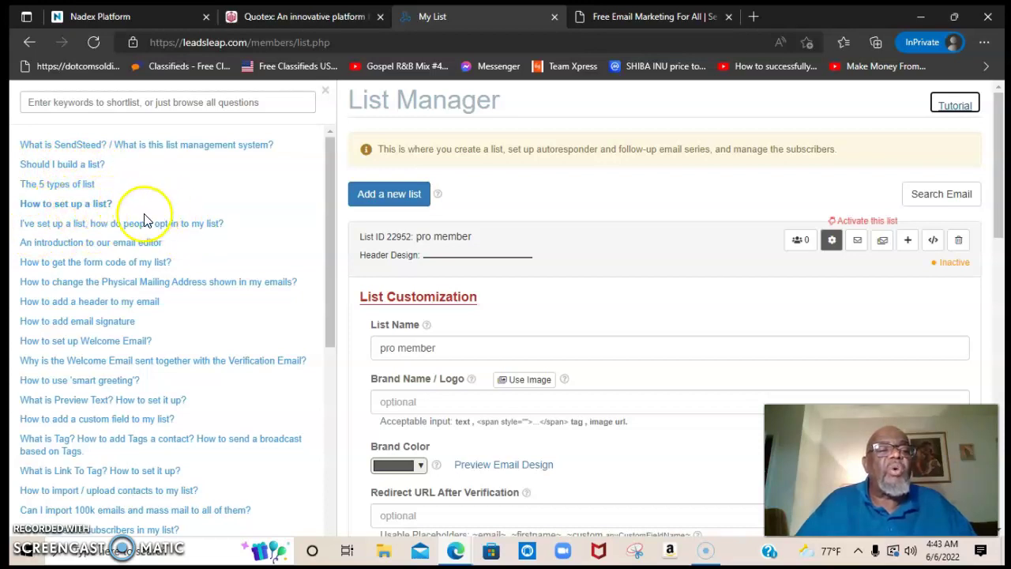
{"action": "left_click", "coordinate": [81, 205]}
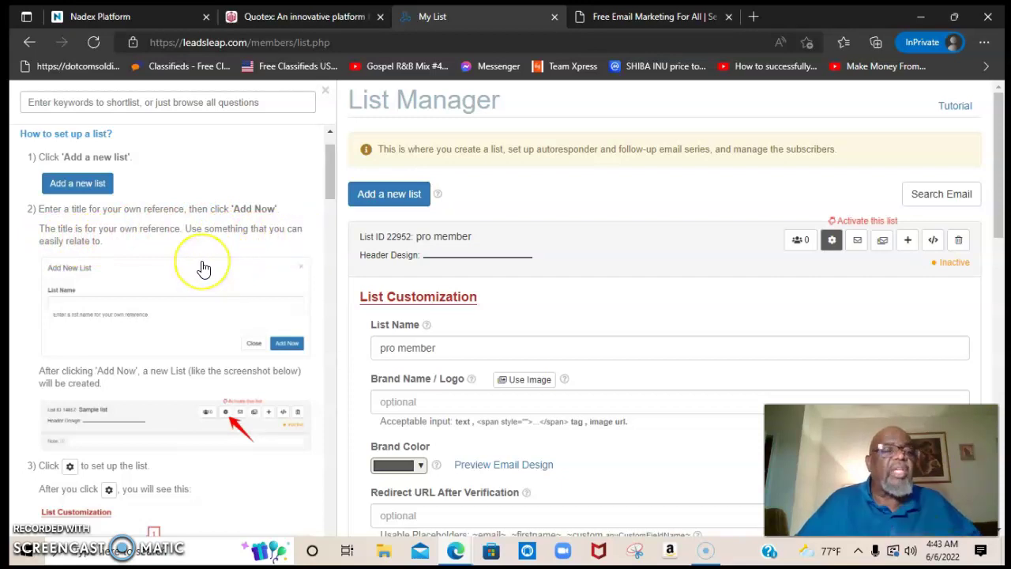
Step: Read through the guide's optional List Customization and mandatory Sender's Details sections
{"action": "scroll", "coordinate": [204, 269], "scroll_direction": "down", "scroll_amount": 1}
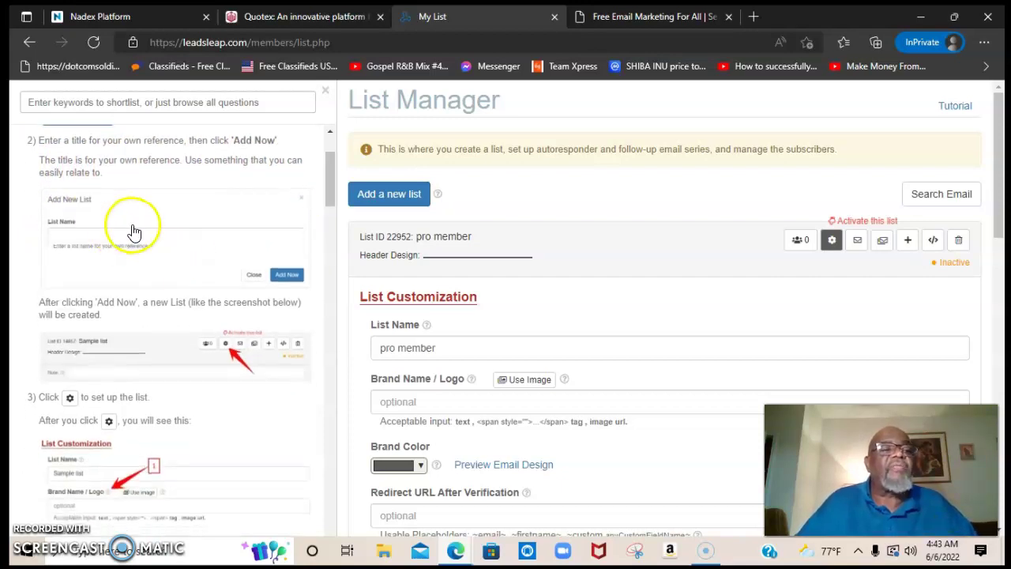
{"action": "scroll", "coordinate": [135, 226], "scroll_direction": "up", "scroll_amount": 1}
{"action": "scroll", "coordinate": [160, 205], "scroll_direction": "down", "scroll_amount": 1}
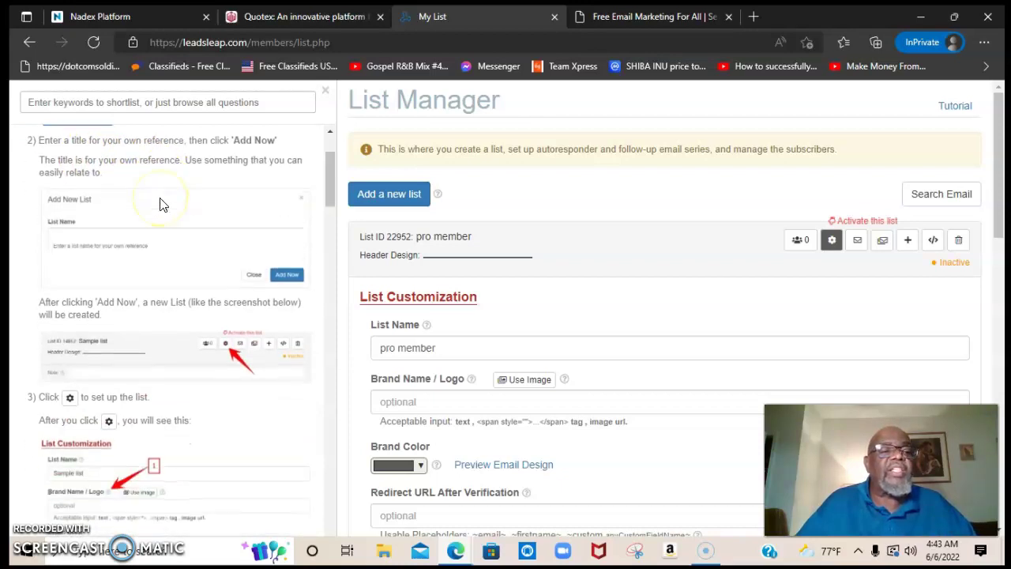
{"action": "scroll", "coordinate": [155, 209], "scroll_direction": "up", "scroll_amount": 1}
{"action": "scroll", "coordinate": [155, 209], "scroll_direction": "down", "scroll_amount": 1}
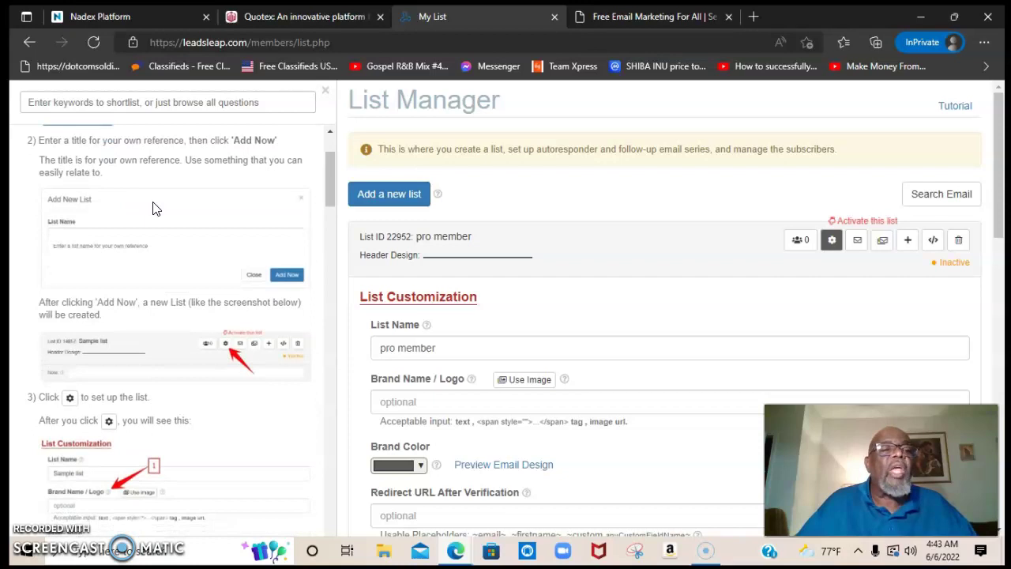
{"action": "scroll", "coordinate": [154, 209], "scroll_direction": "down", "scroll_amount": 1}
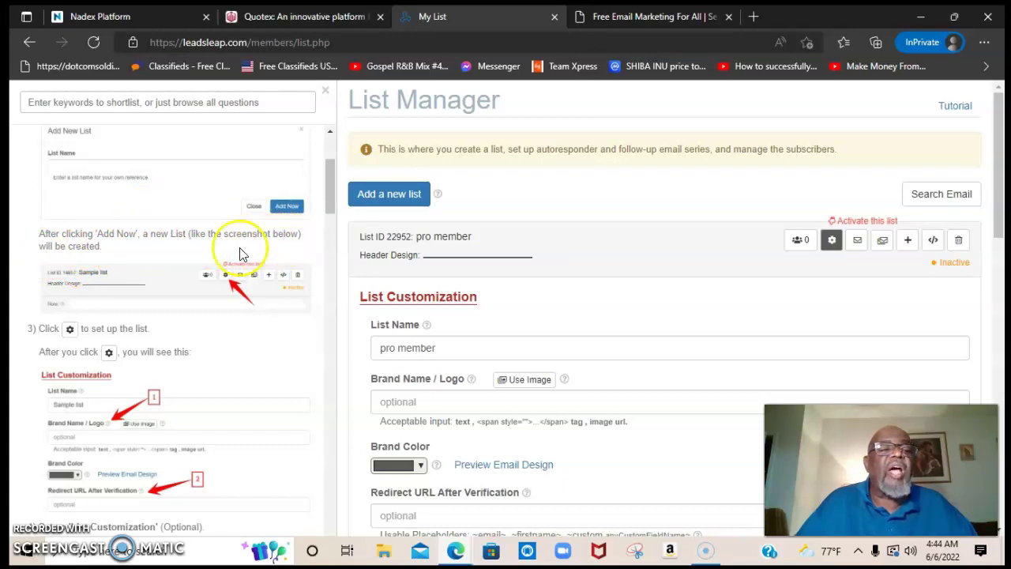
{"action": "scroll", "coordinate": [123, 261], "scroll_direction": "down", "scroll_amount": 1}
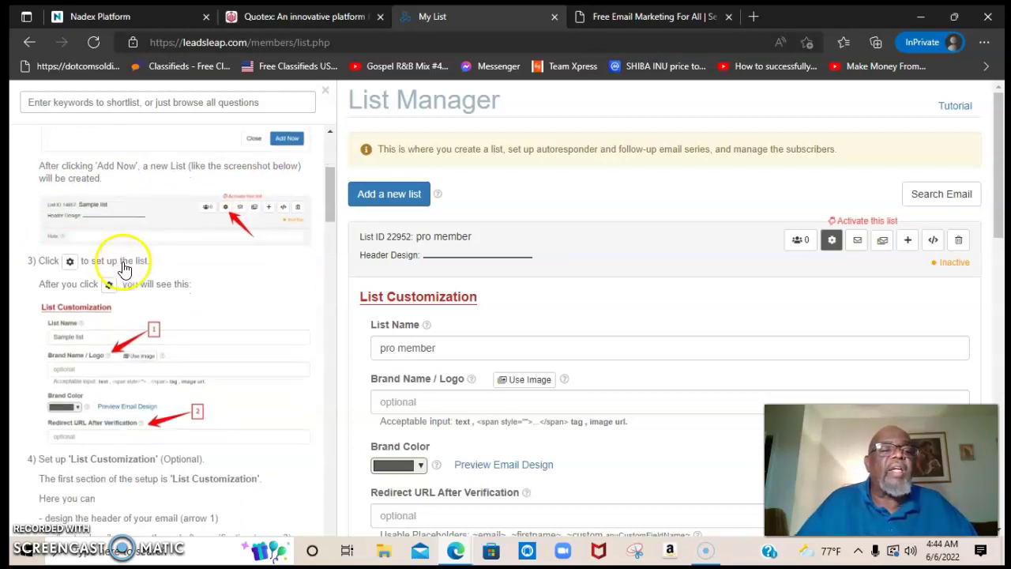
{"action": "scroll", "coordinate": [175, 316], "scroll_direction": "down", "scroll_amount": 1}
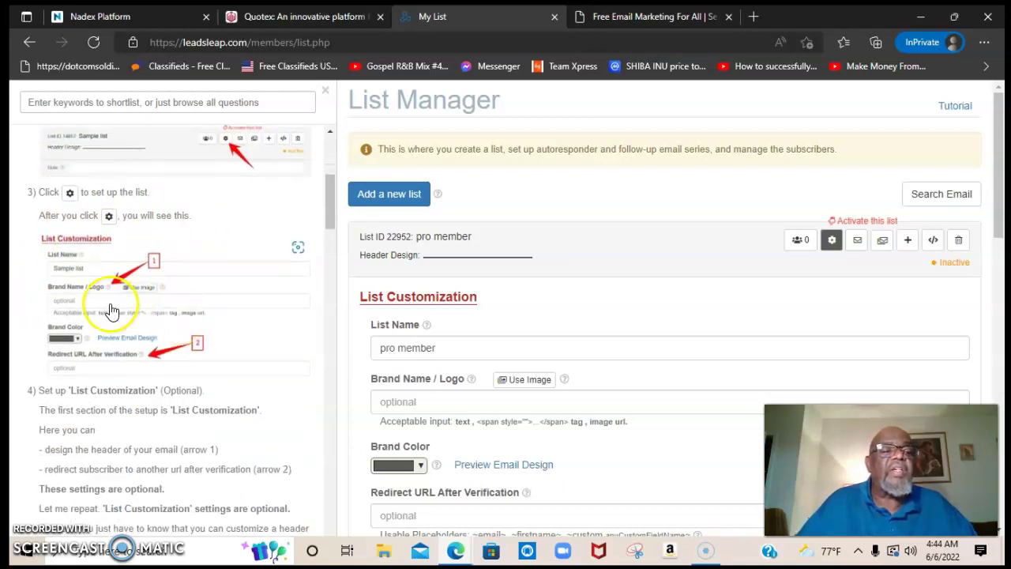
{"action": "scroll", "coordinate": [119, 312], "scroll_direction": "down", "scroll_amount": 1}
{"action": "scroll", "coordinate": [134, 335], "scroll_direction": "down", "scroll_amount": 1}
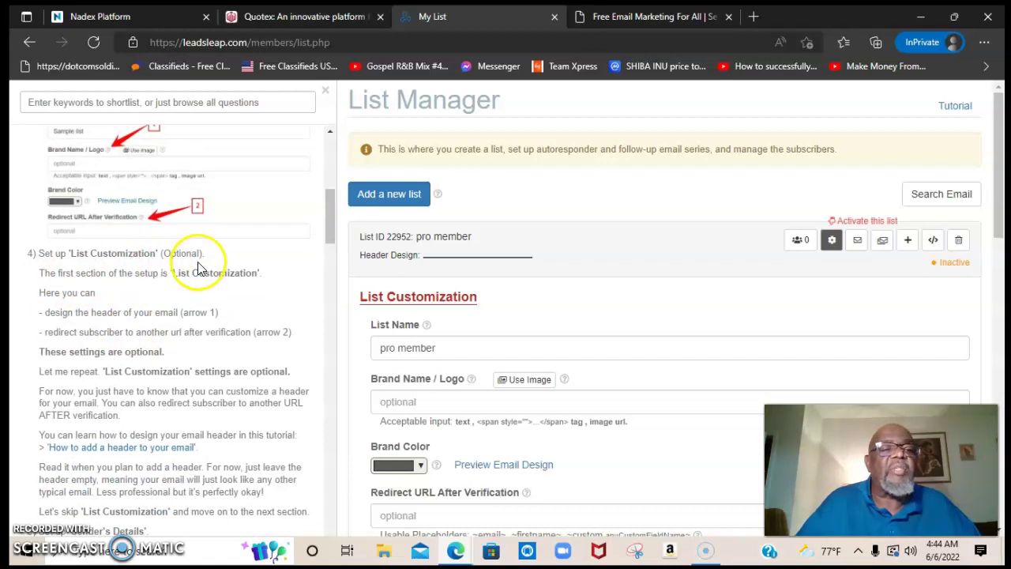
{"action": "scroll", "coordinate": [194, 265], "scroll_direction": "down", "scroll_amount": 4}
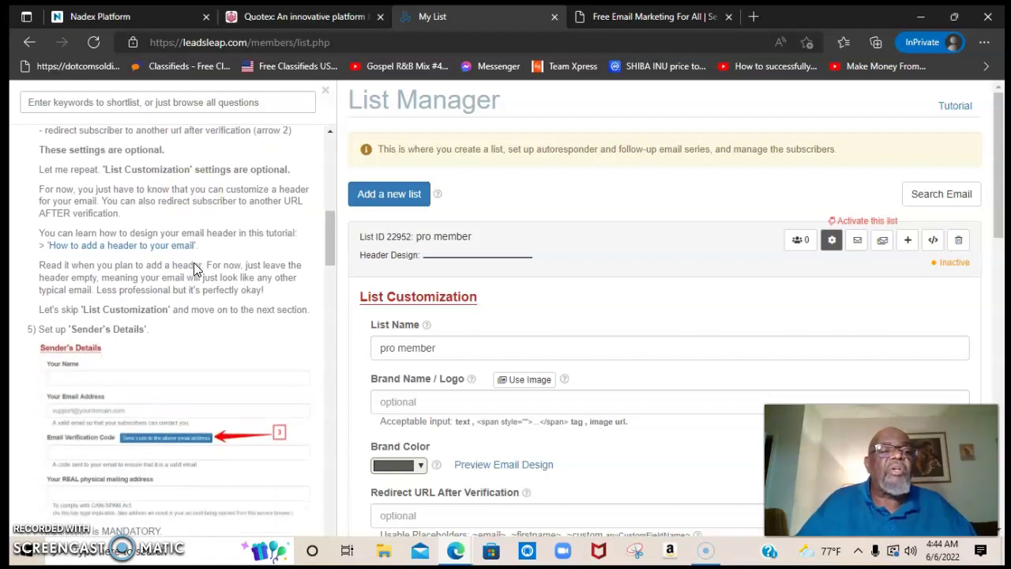
{"action": "scroll", "coordinate": [186, 286], "scroll_direction": "down", "scroll_amount": 2}
{"action": "scroll", "coordinate": [187, 283], "scroll_direction": "up", "scroll_amount": 12}
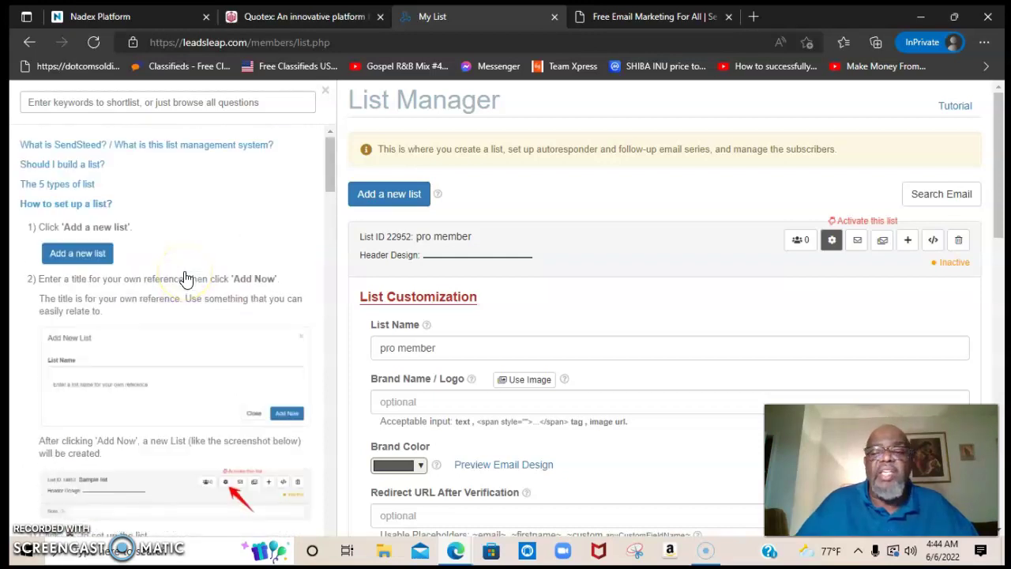
Step: Return to the list overview and delete list 22952 'pro member', confirming with OK
{"action": "left_click", "coordinate": [24, 44]}
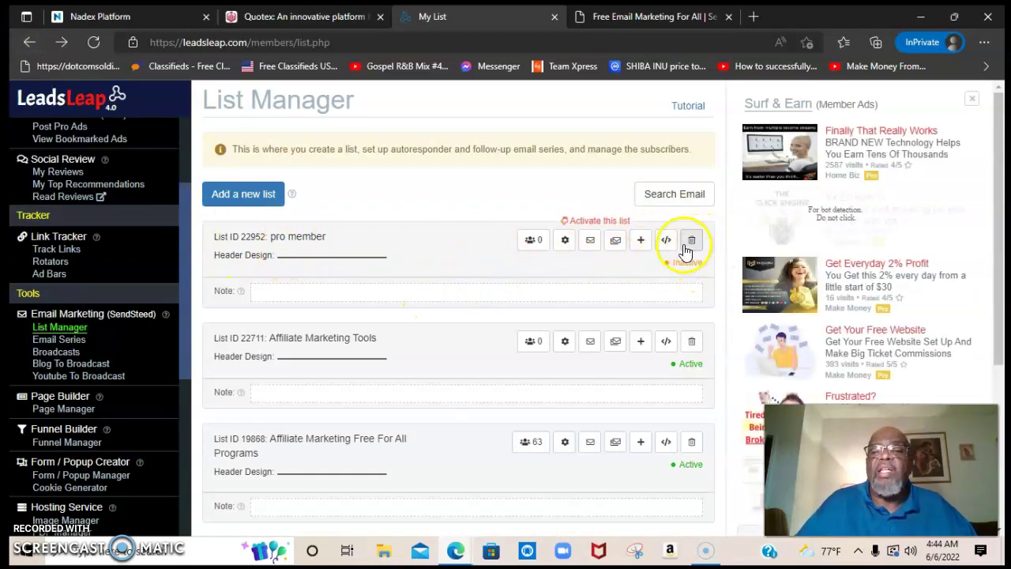
{"action": "left_click", "coordinate": [692, 247]}
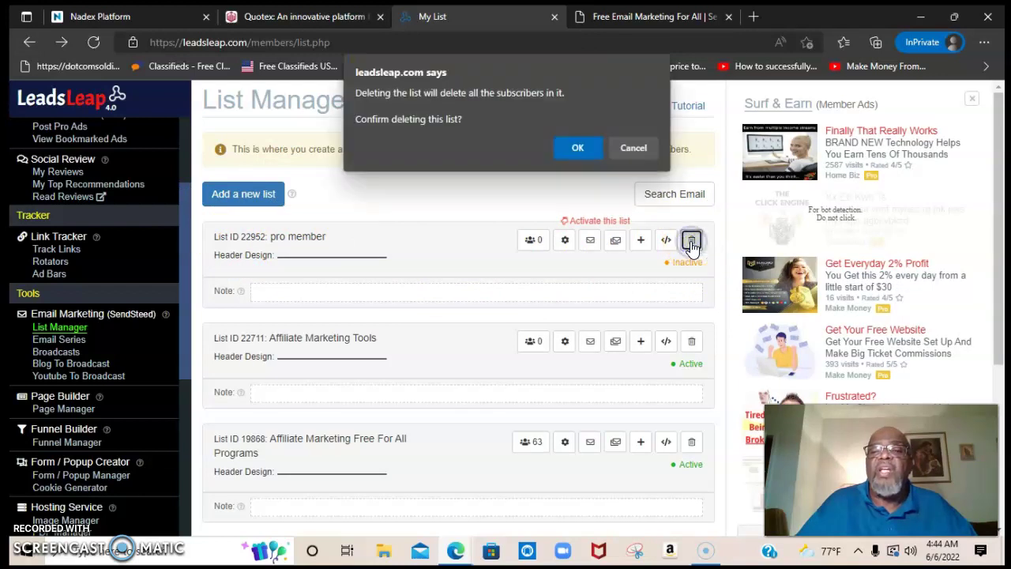
{"action": "left_click", "coordinate": [567, 151]}
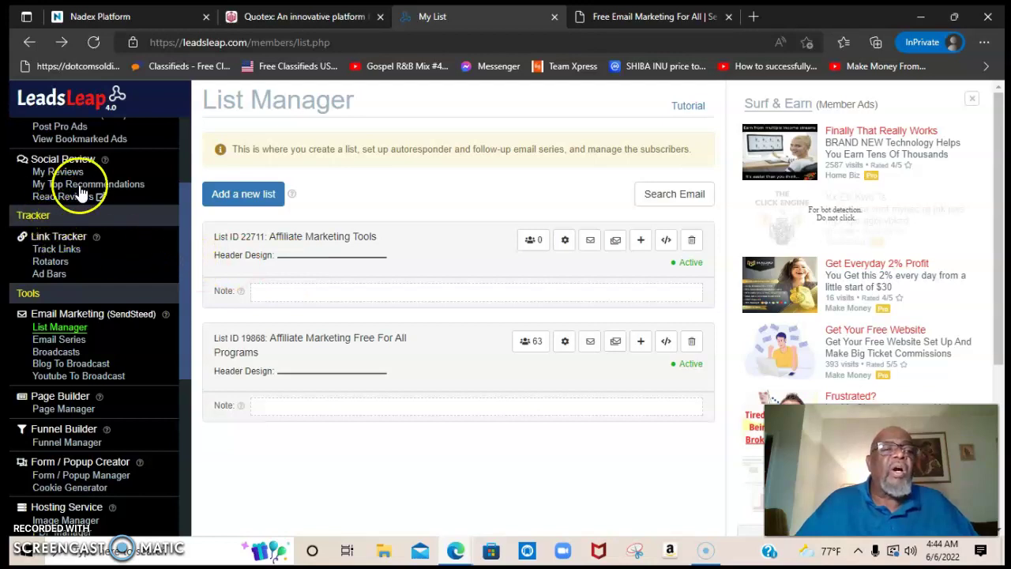
{"action": "scroll", "coordinate": [90, 196], "scroll_direction": "up", "scroll_amount": 3}
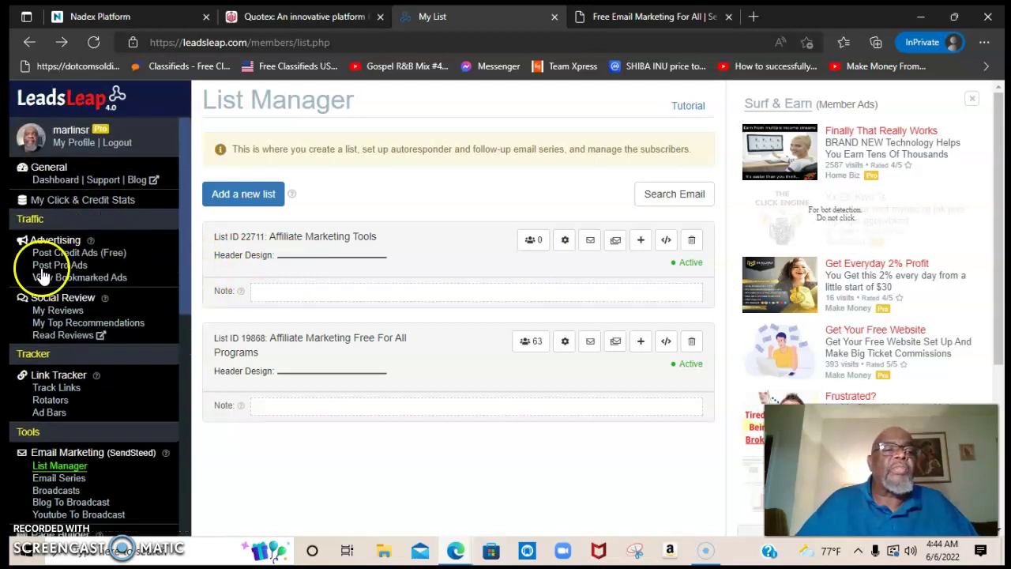
Step: Add a new blank credit ad under Post Credit Ads (Free), bringing Total Ads to 3/10
{"action": "left_click", "coordinate": [81, 254]}
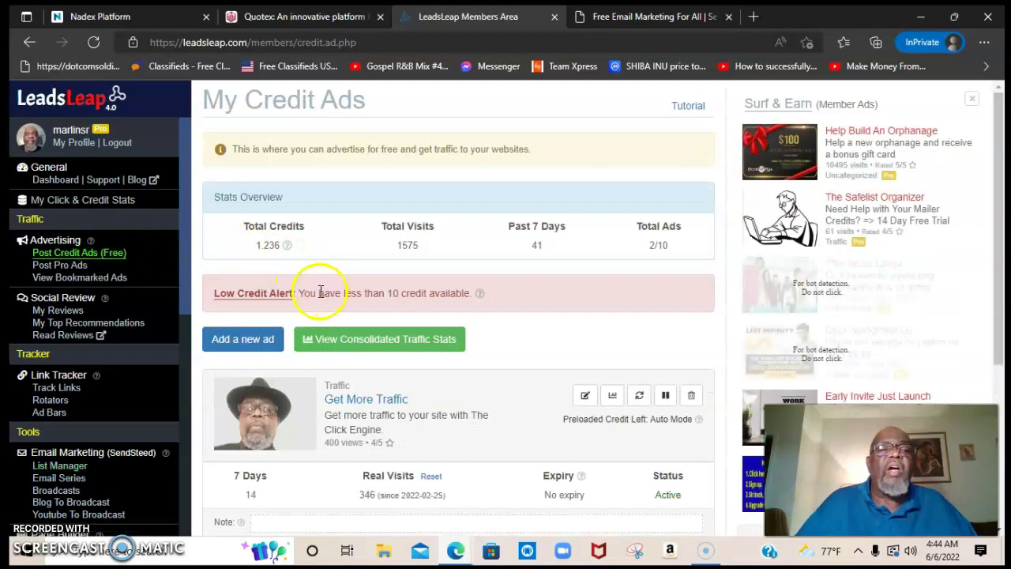
{"action": "scroll", "coordinate": [237, 356], "scroll_direction": "down", "scroll_amount": 1}
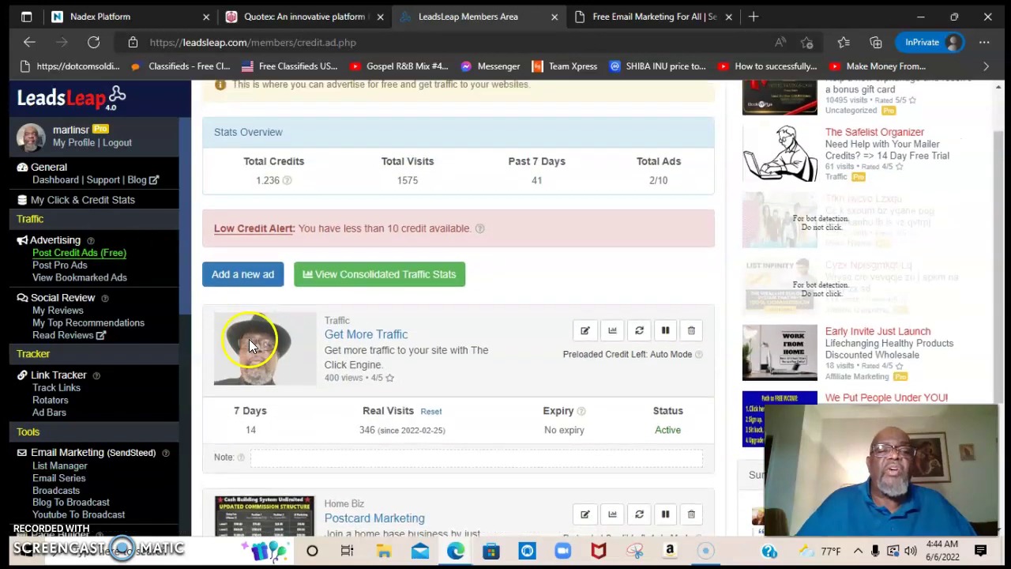
{"action": "left_click", "coordinate": [241, 272]}
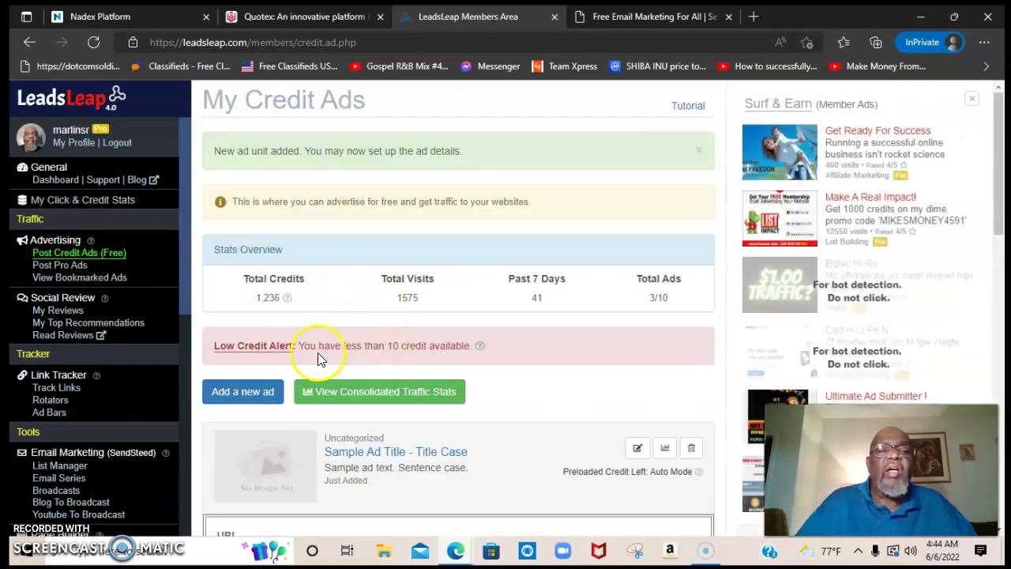
Step: Look over the new Sample Ad unit and bring up the Credit Ads FAQ
{"action": "scroll", "coordinate": [320, 358], "scroll_direction": "down", "scroll_amount": 1}
{"action": "scroll", "coordinate": [319, 356], "scroll_direction": "down", "scroll_amount": 1}
{"action": "scroll", "coordinate": [318, 356], "scroll_direction": "down", "scroll_amount": 2}
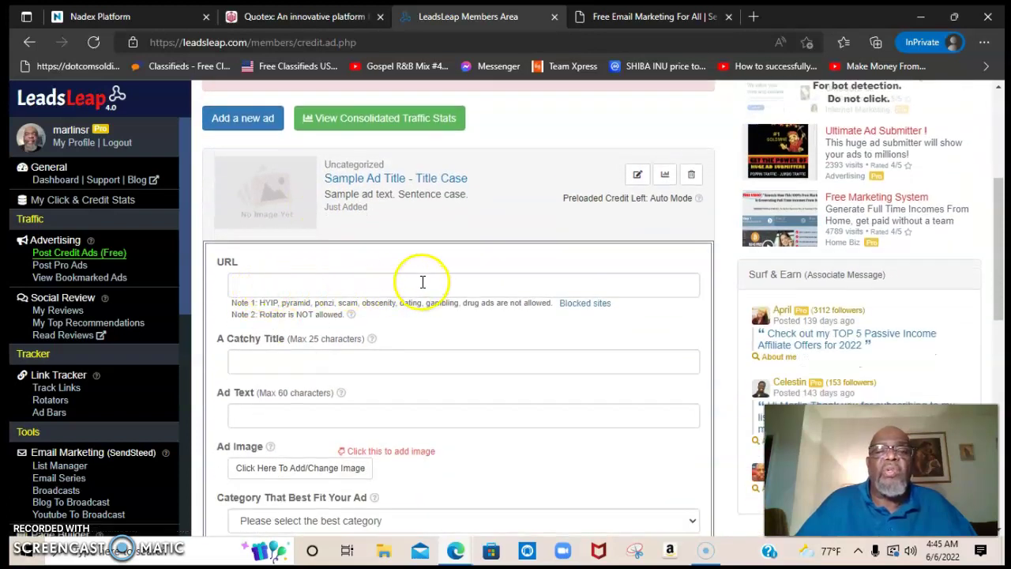
{"action": "scroll", "coordinate": [348, 350], "scroll_direction": "down", "scroll_amount": 1}
{"action": "scroll", "coordinate": [347, 349], "scroll_direction": "up", "scroll_amount": 4}
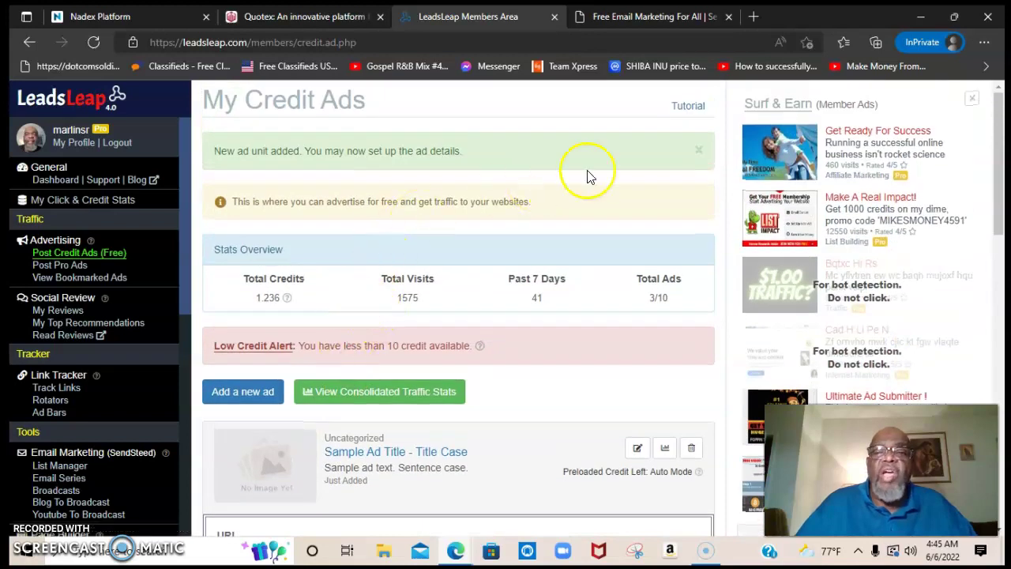
{"action": "left_click", "coordinate": [688, 110]}
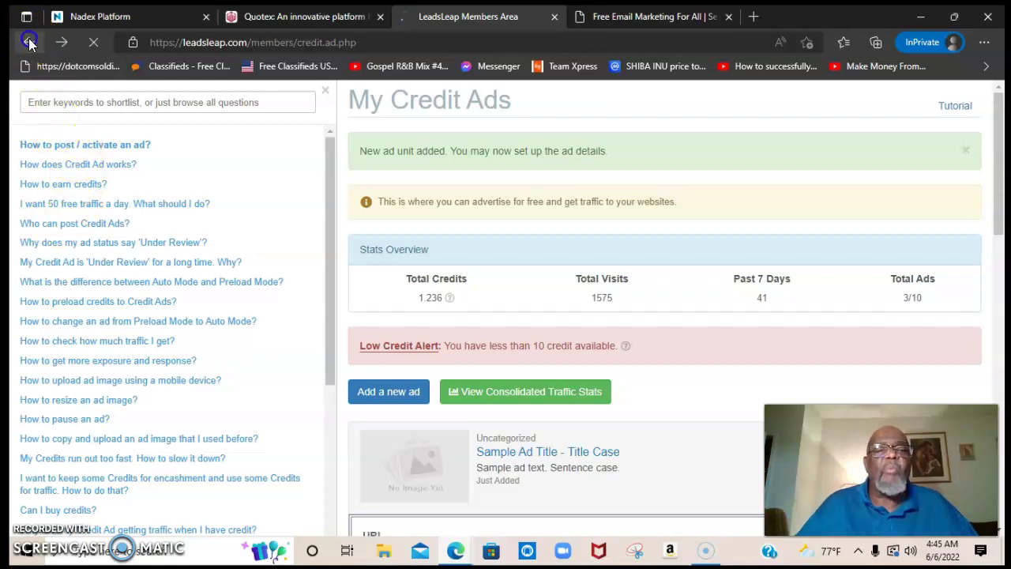
Step: Show the consolidated traffic stats for all credit ads
{"action": "scroll", "coordinate": [363, 272], "scroll_direction": "up", "scroll_amount": 1}
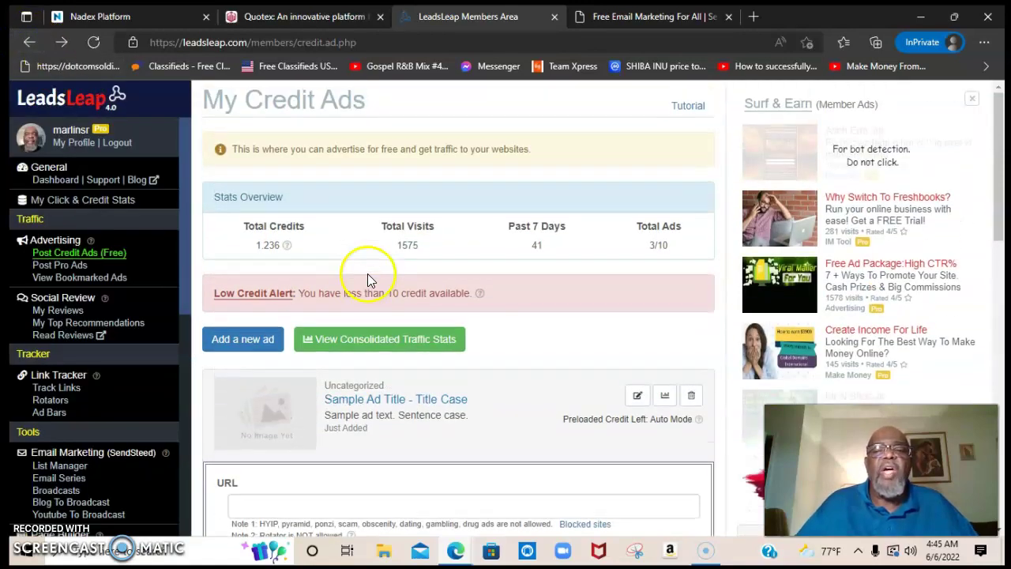
{"action": "left_click", "coordinate": [446, 360]}
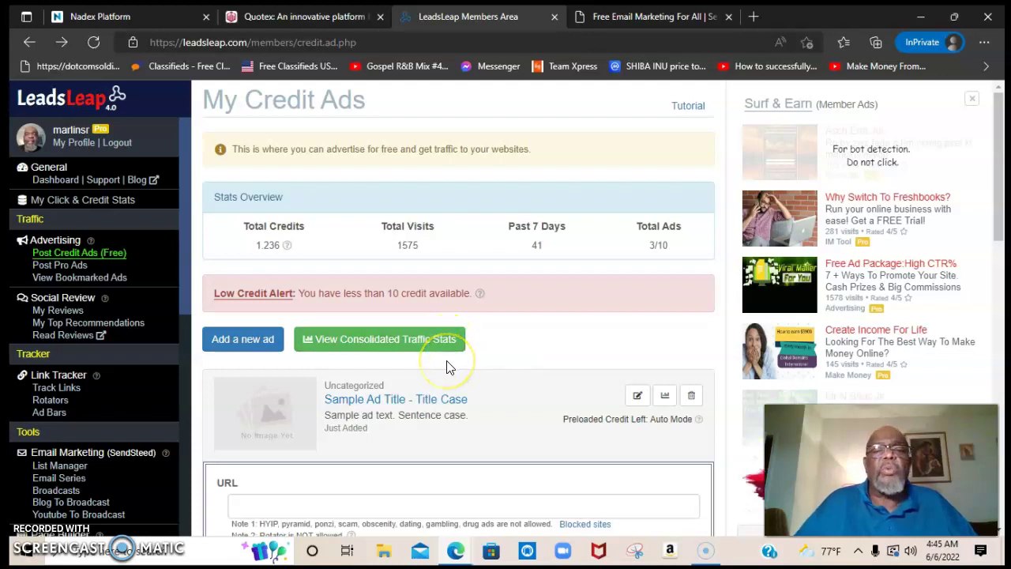
{"action": "left_click", "coordinate": [371, 355]}
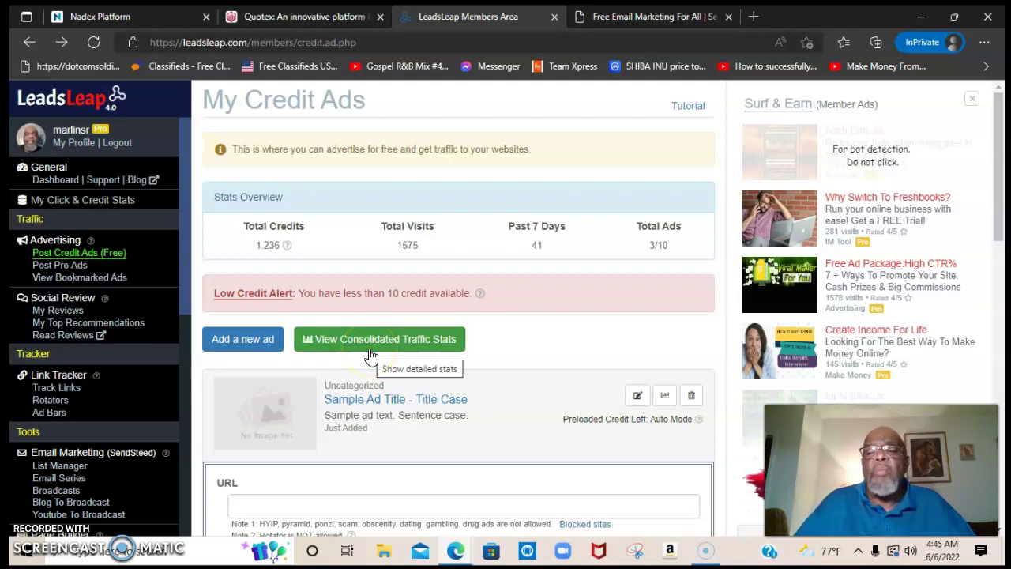
Step: Open Page Builder > Page Manager with the Work From Home As An Affiliate campaign
{"action": "scroll", "coordinate": [109, 353], "scroll_direction": "down", "scroll_amount": 3}
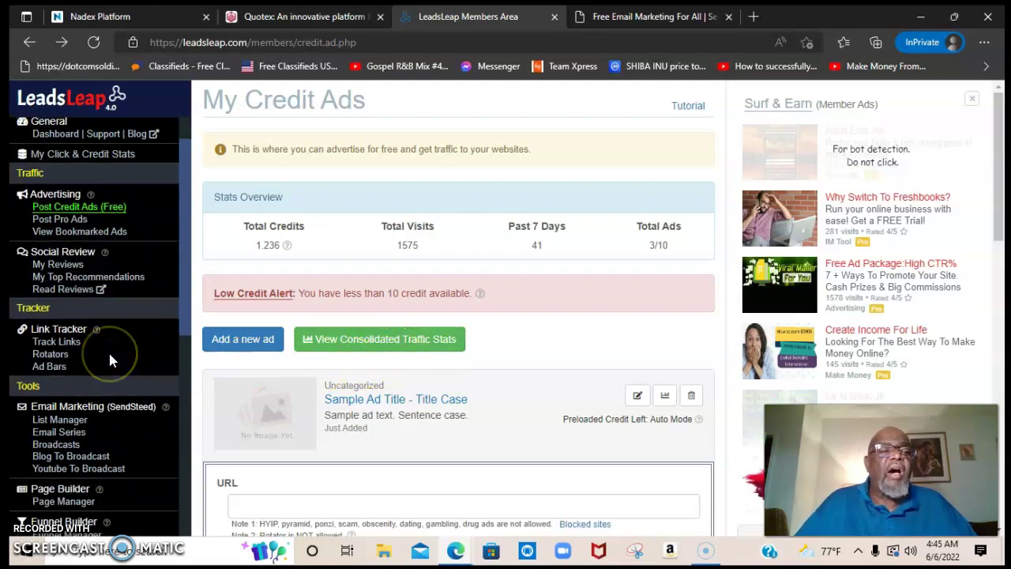
{"action": "scroll", "coordinate": [79, 365], "scroll_direction": "down", "scroll_amount": 1}
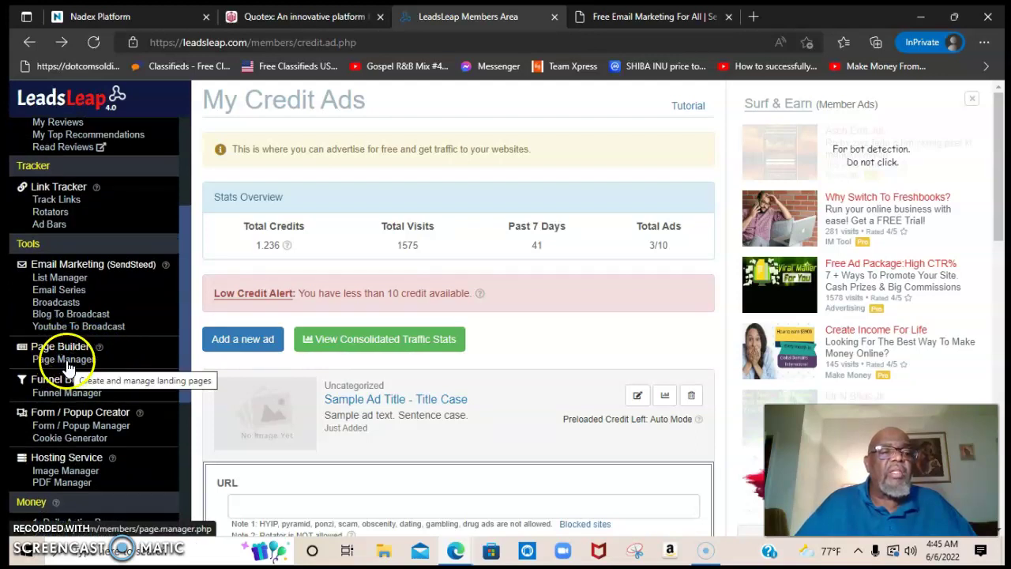
{"action": "left_click", "coordinate": [67, 360]}
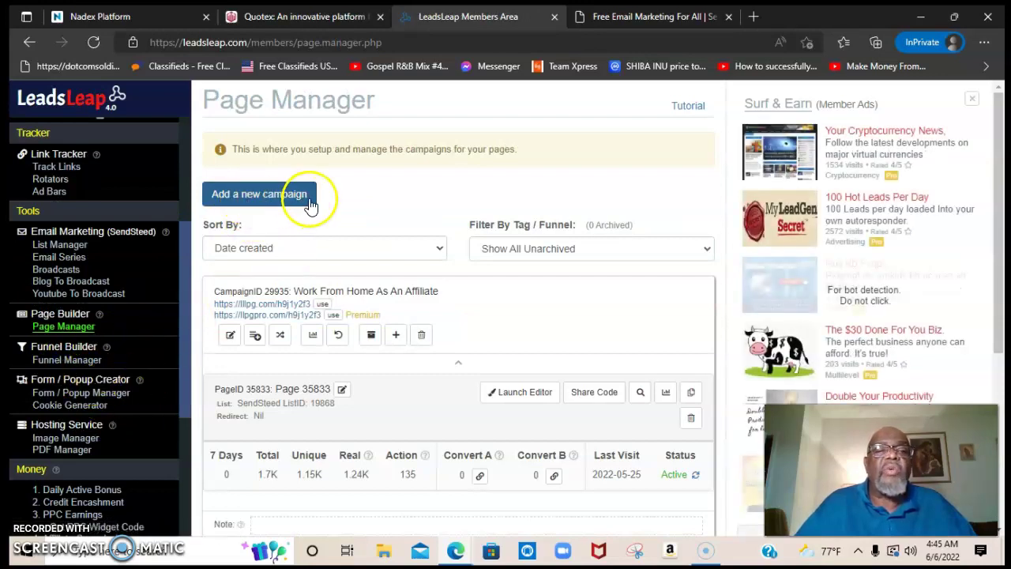
Step: Read the Page Builder help article 'How to build a page?', then return to My Credit Ads
{"action": "left_click", "coordinate": [702, 111]}
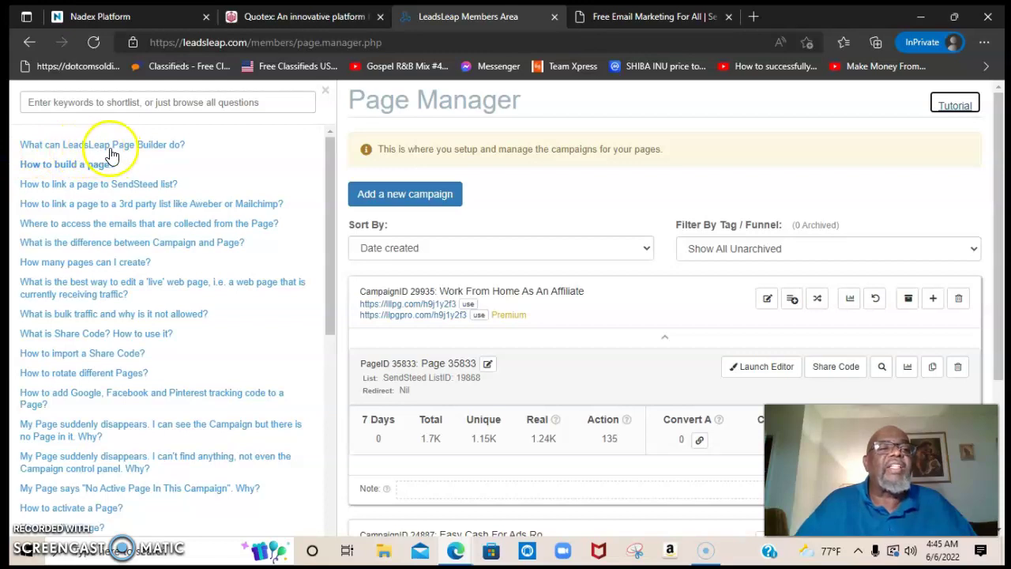
{"action": "left_click", "coordinate": [35, 164]}
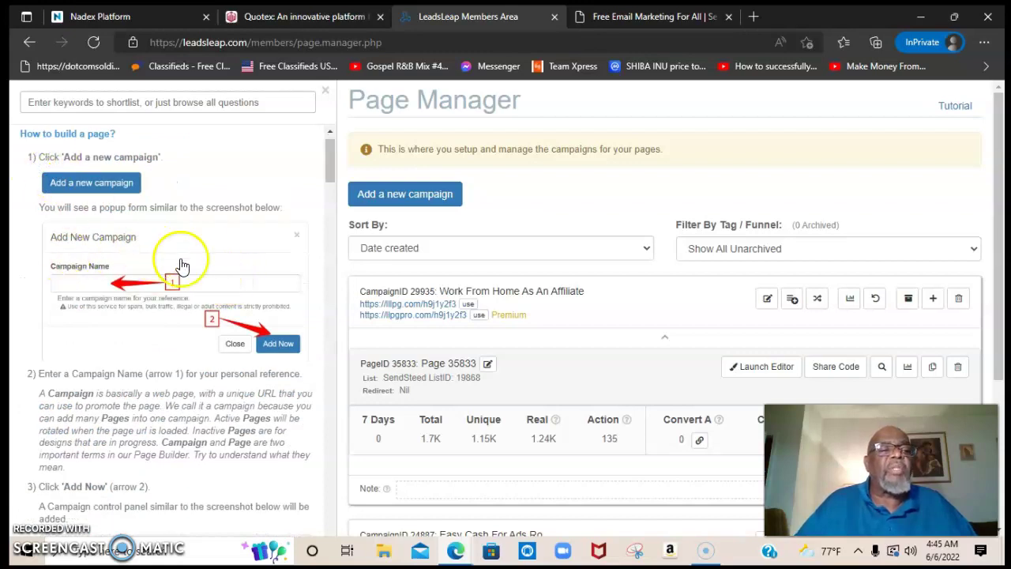
{"action": "left_click", "coordinate": [28, 43]}
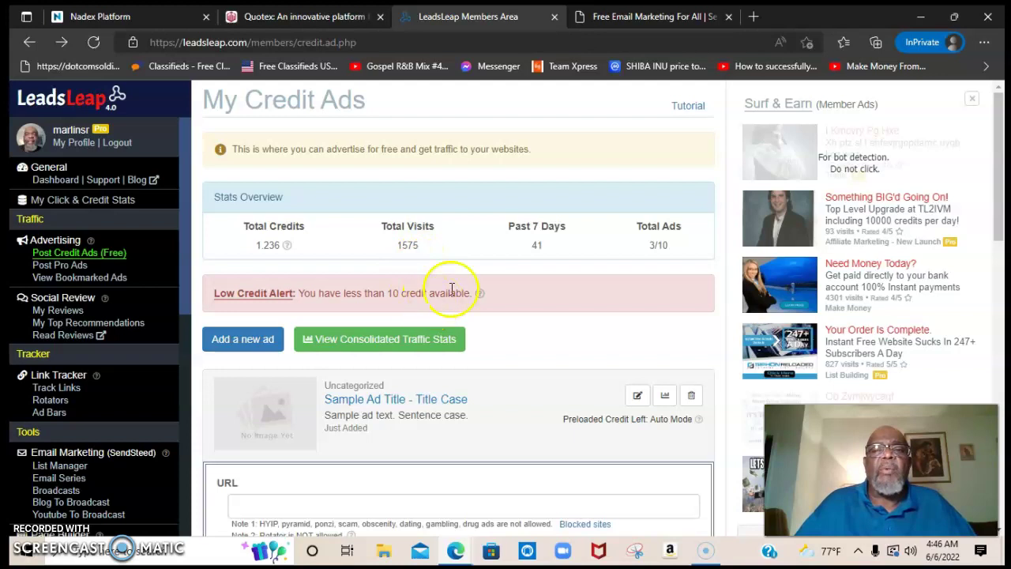
Step: From the SendSteed Free Email Marketing page, follow 'Click here to join free' to LeadsLeap's lifetime membership page
{"action": "left_click", "coordinate": [640, 17]}
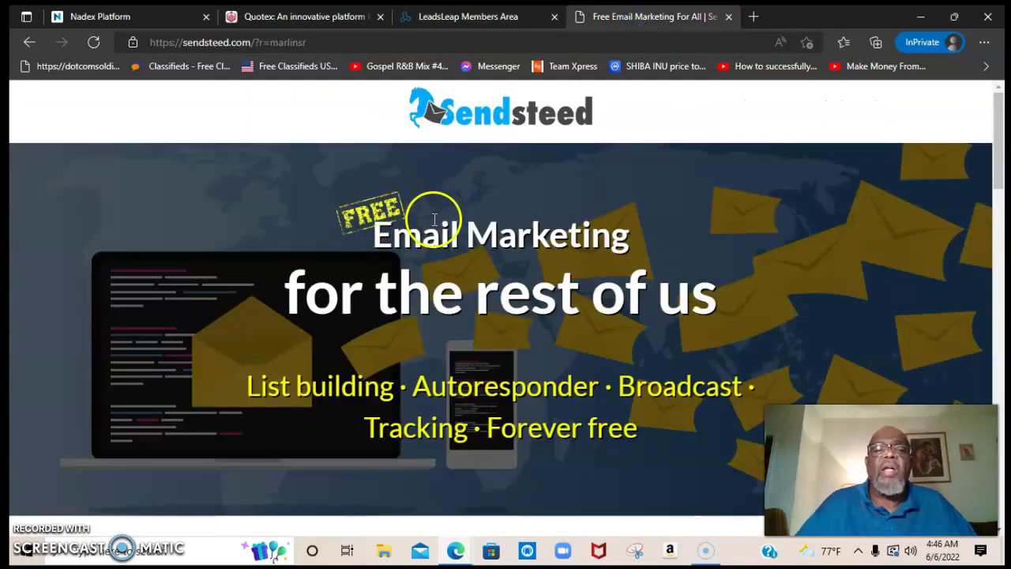
{"action": "scroll", "coordinate": [434, 221], "scroll_direction": "down", "scroll_amount": 7}
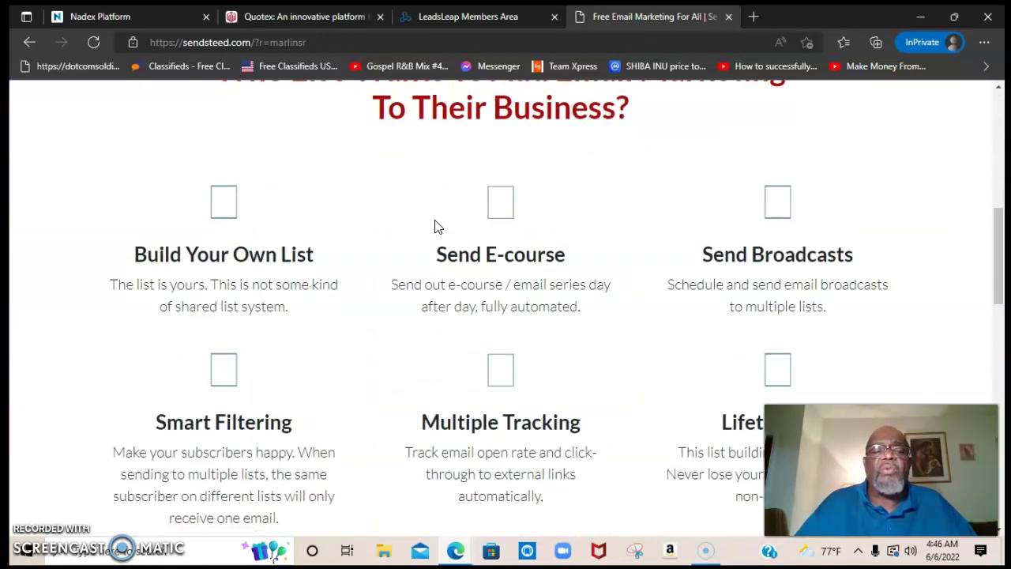
{"action": "scroll", "coordinate": [435, 227], "scroll_direction": "down", "scroll_amount": 10}
{"action": "left_click", "coordinate": [433, 282]}
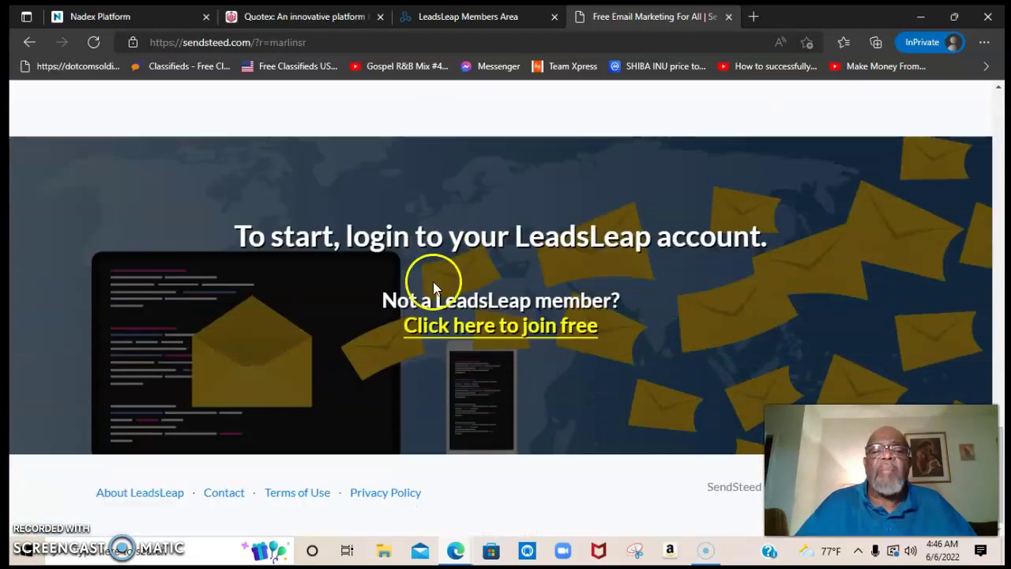
{"action": "left_click", "coordinate": [523, 330]}
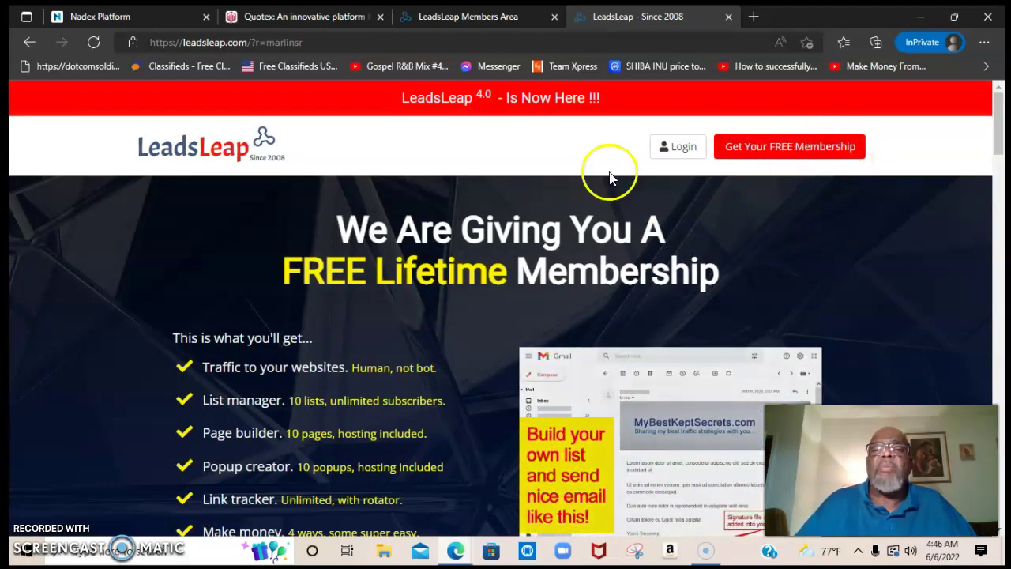
Step: Return to the LeadsLeap Members Area tab showing My Credit Ads
{"action": "left_click", "coordinate": [475, 26]}
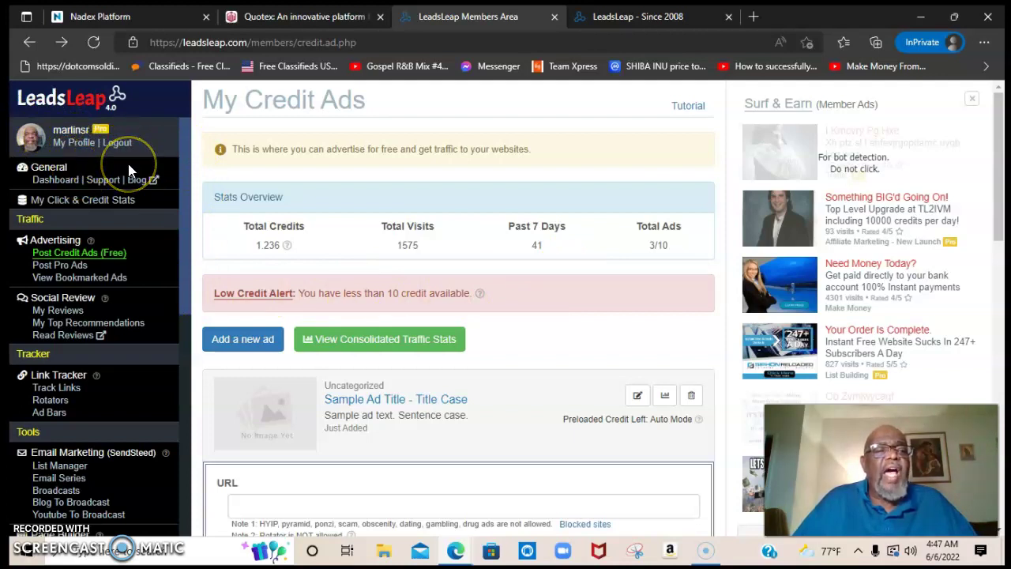
Step: Review the Pro membership Free vs Pro comparison, then open the '16 Million Subscribers!' member ad
{"action": "left_click", "coordinate": [98, 131]}
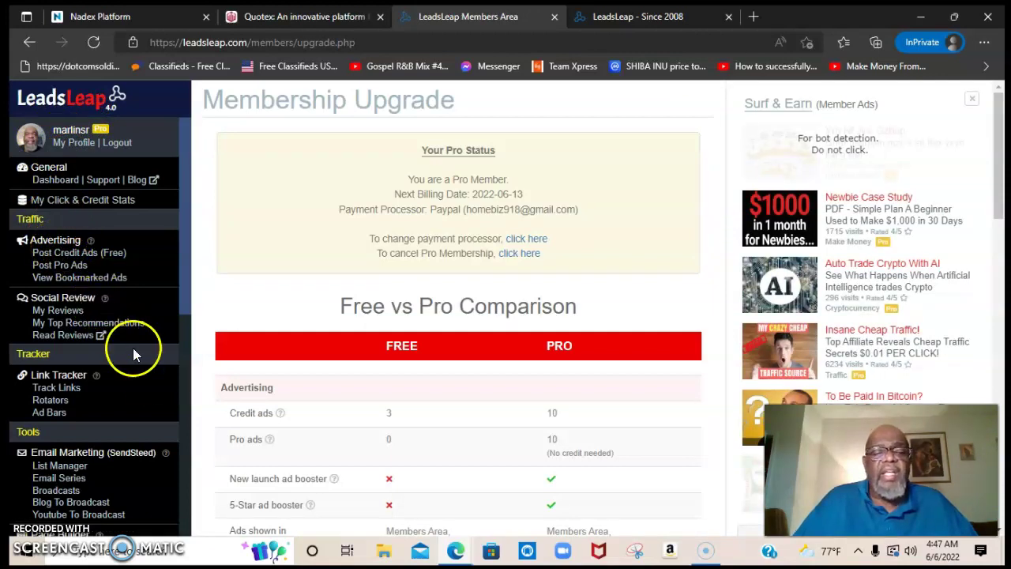
{"action": "scroll", "coordinate": [143, 322], "scroll_direction": "down", "scroll_amount": 3}
{"action": "scroll", "coordinate": [146, 327], "scroll_direction": "up", "scroll_amount": 3}
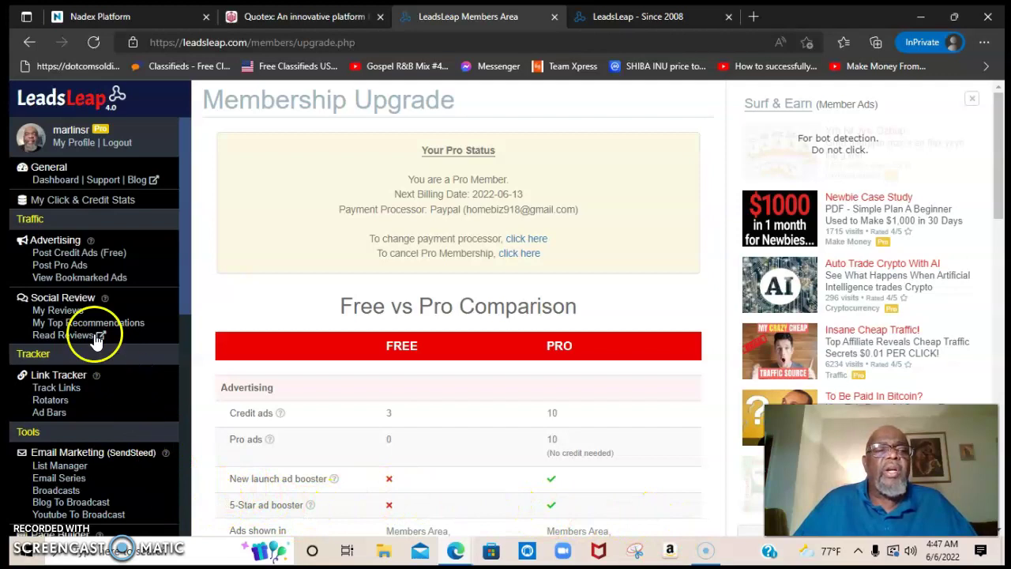
{"action": "left_click", "coordinate": [66, 254]}
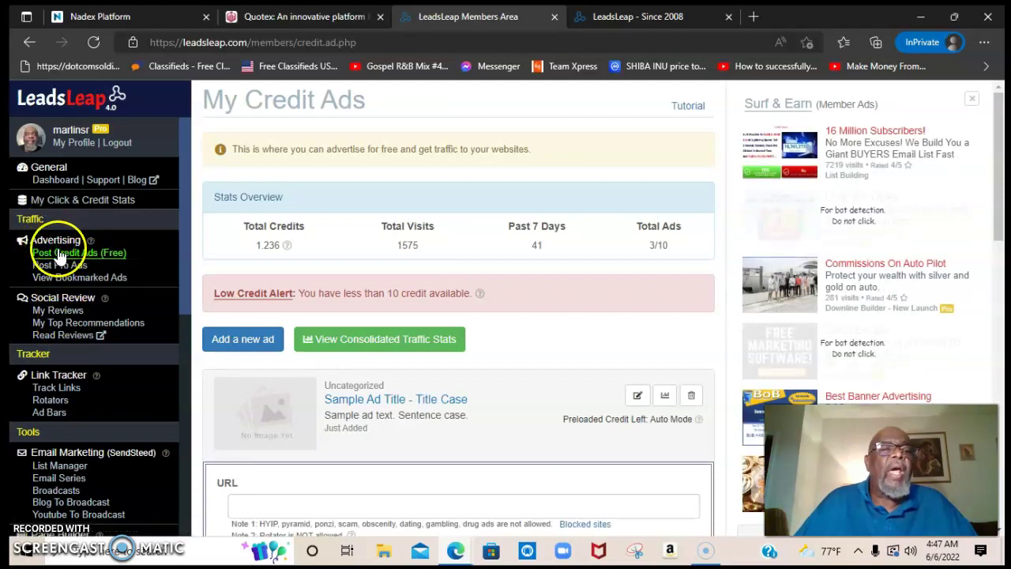
{"action": "left_click", "coordinate": [905, 161]}
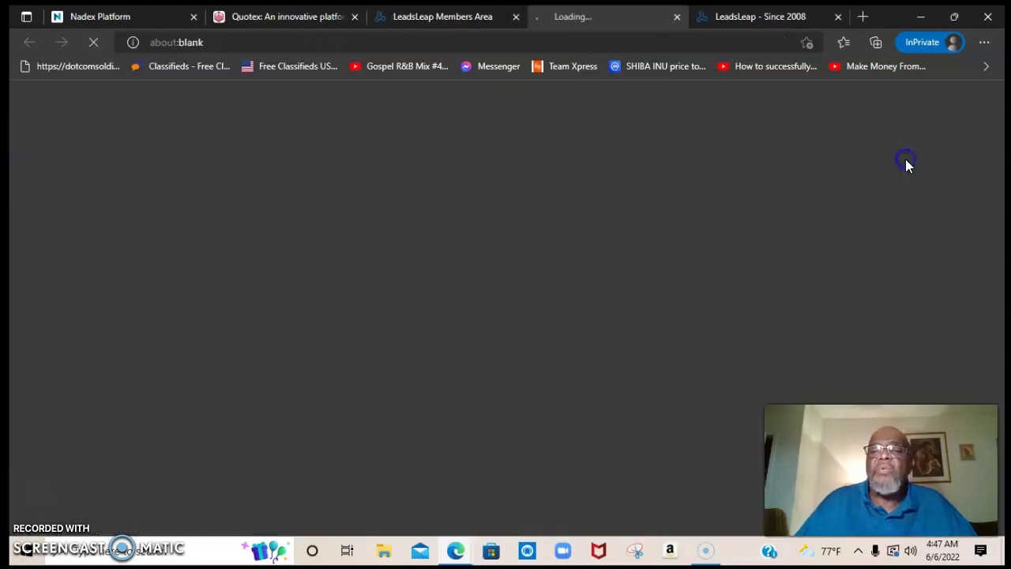